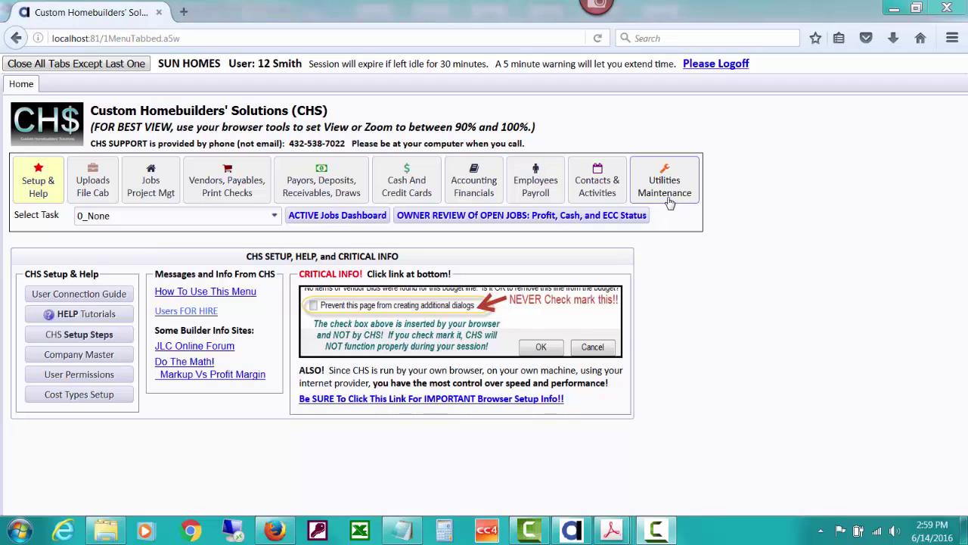
From Utilities Maintenance, launch Purge Accounting Data and enter cutoff date 09/30/13 on its run-steps tab
click(670, 201)
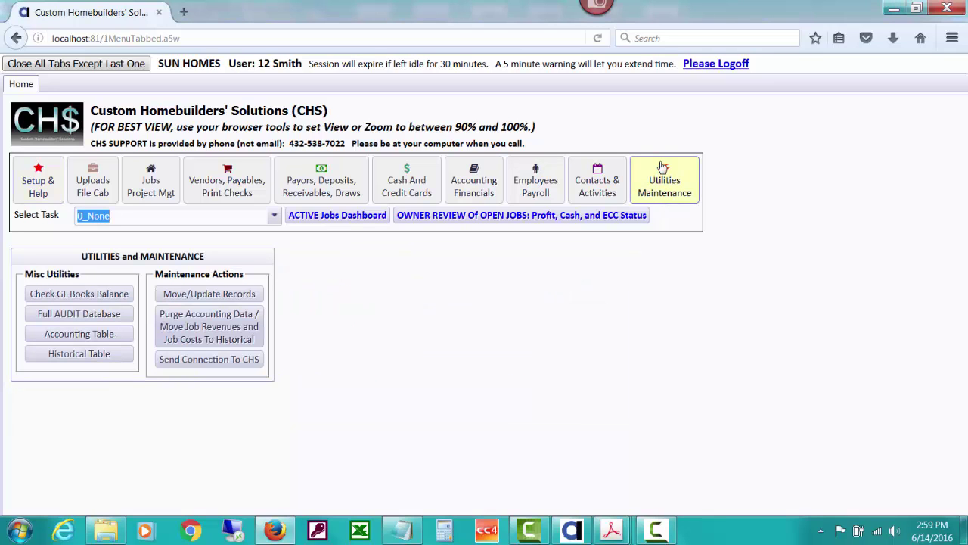
click(239, 325)
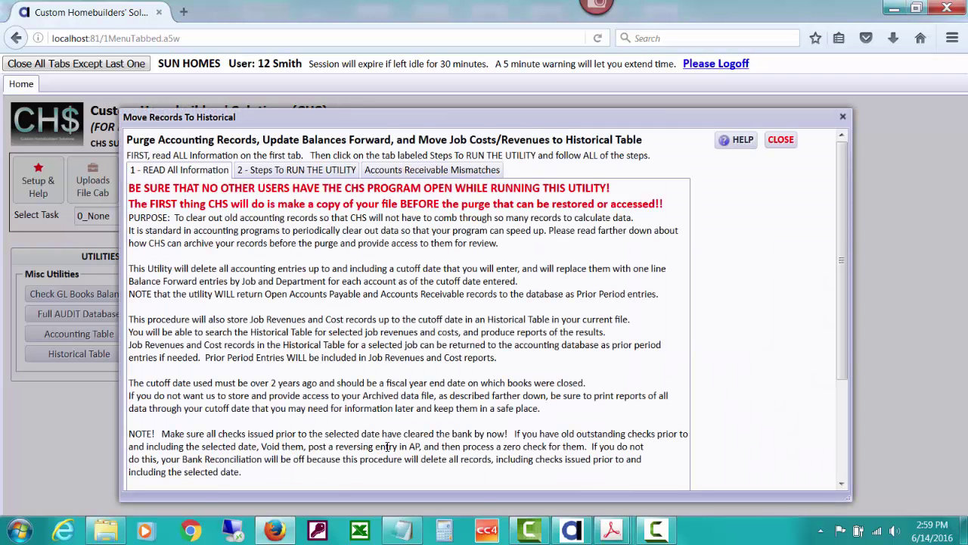
click(325, 174)
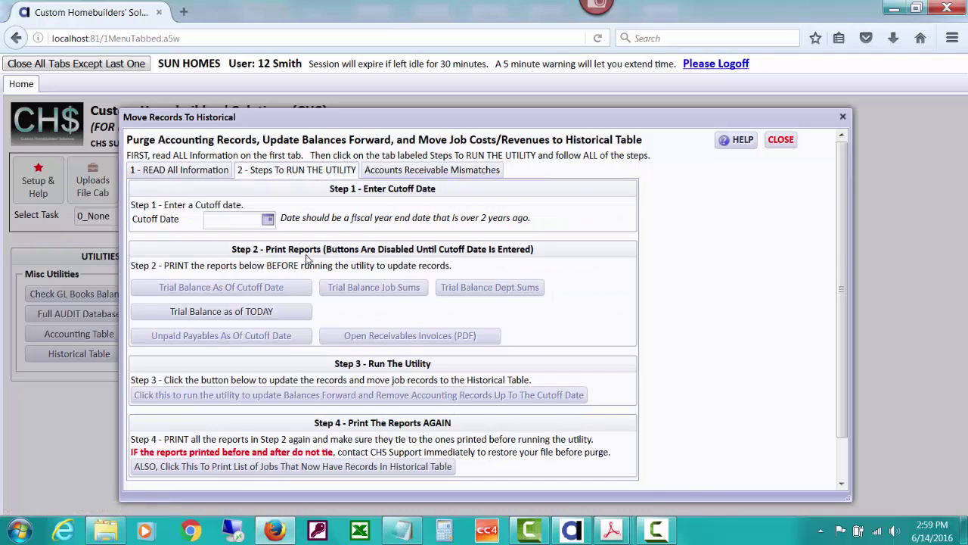
text(09/30/13)
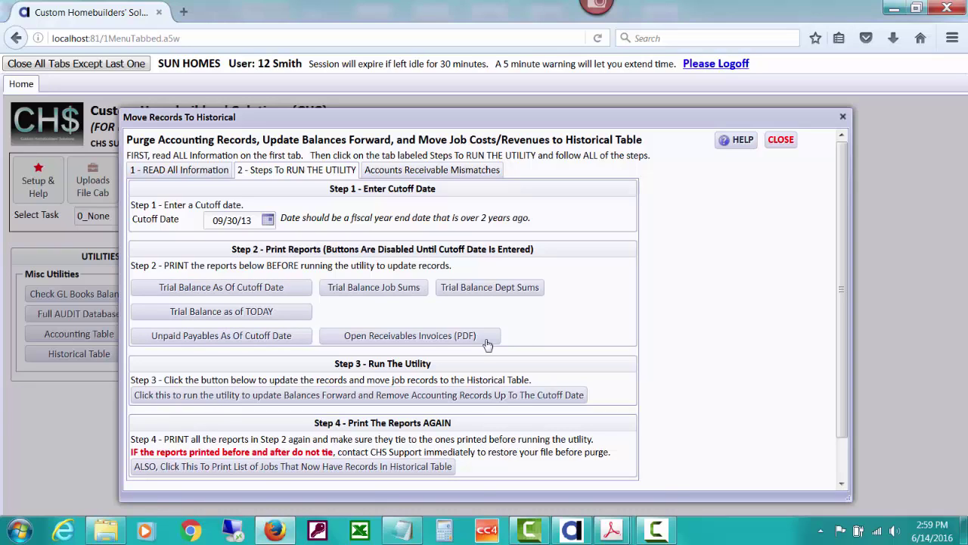
mouse_move(615, 529)
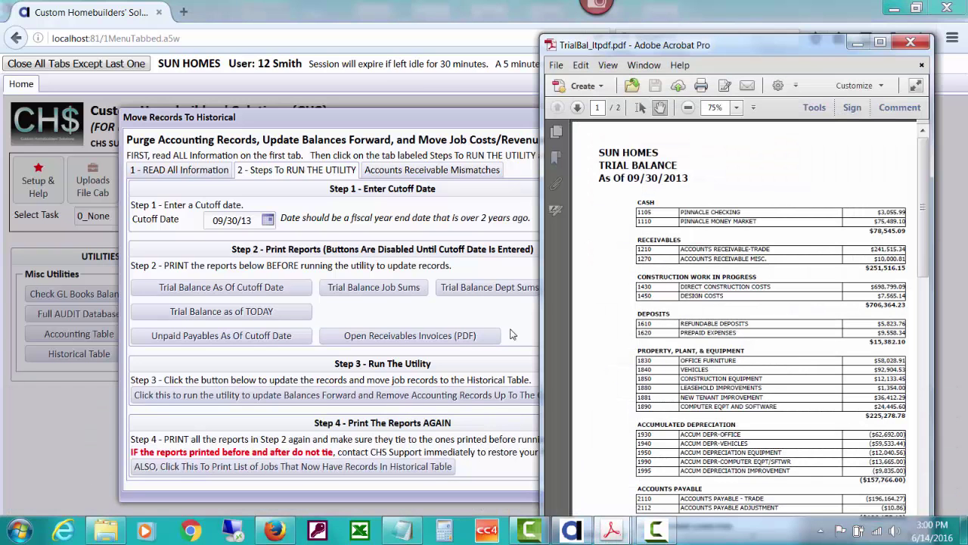
click(881, 43)
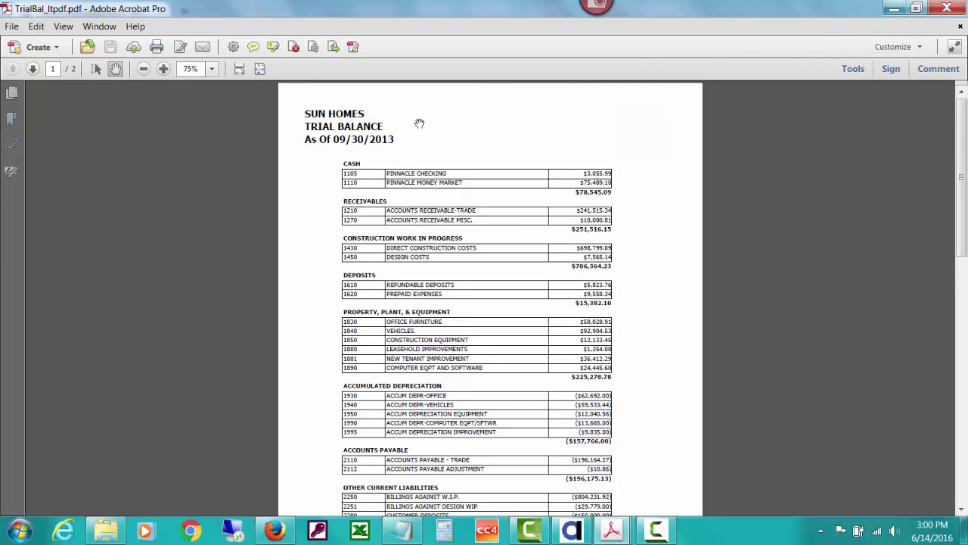
click(894, 9)
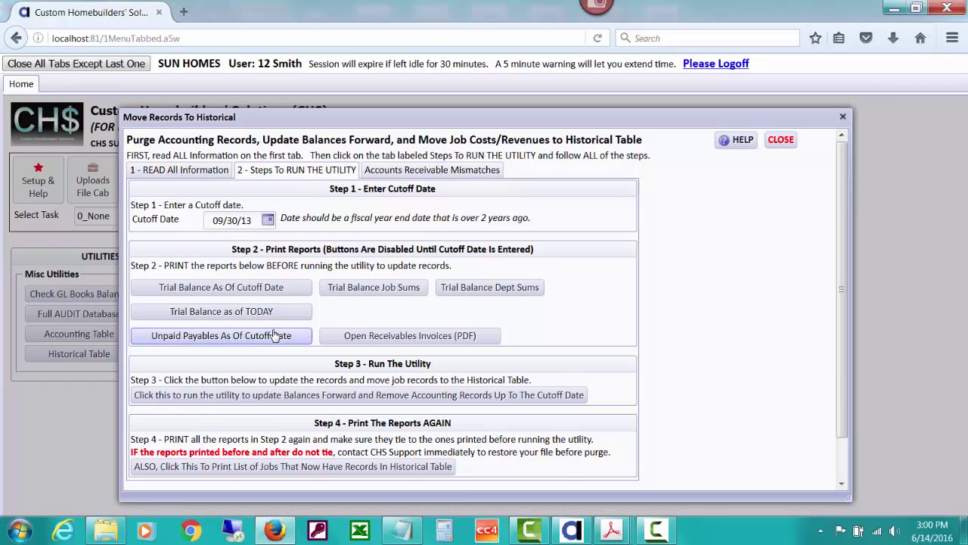
mouse_move(614, 532)
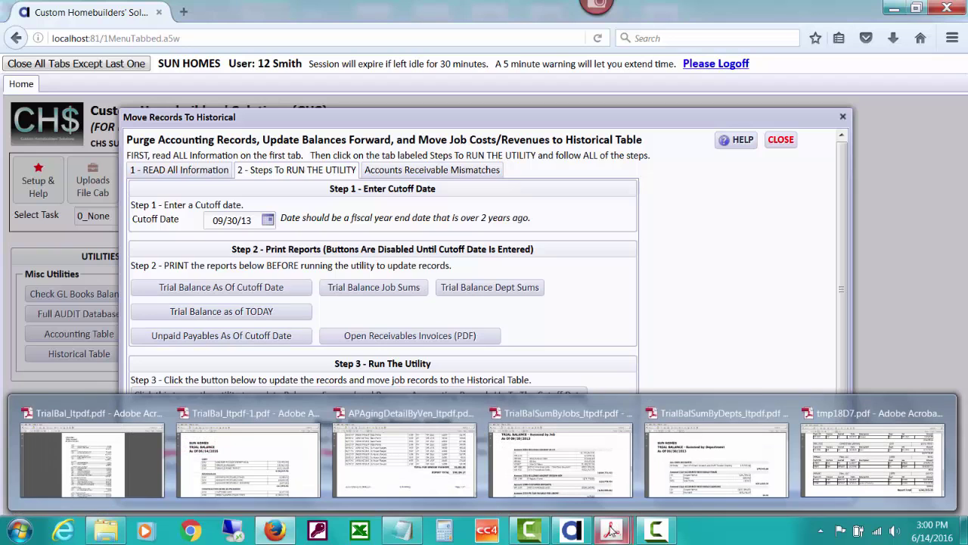
click(447, 481)
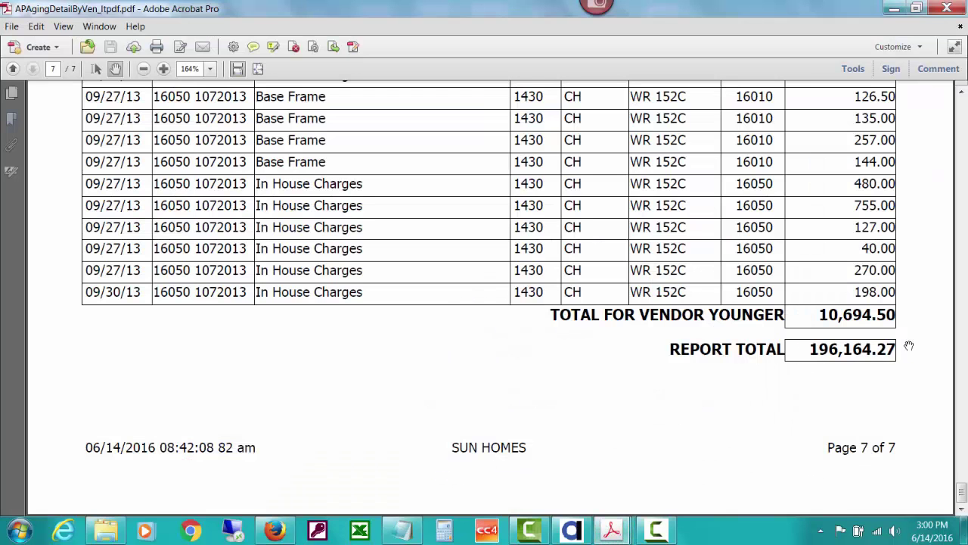
click(895, 9)
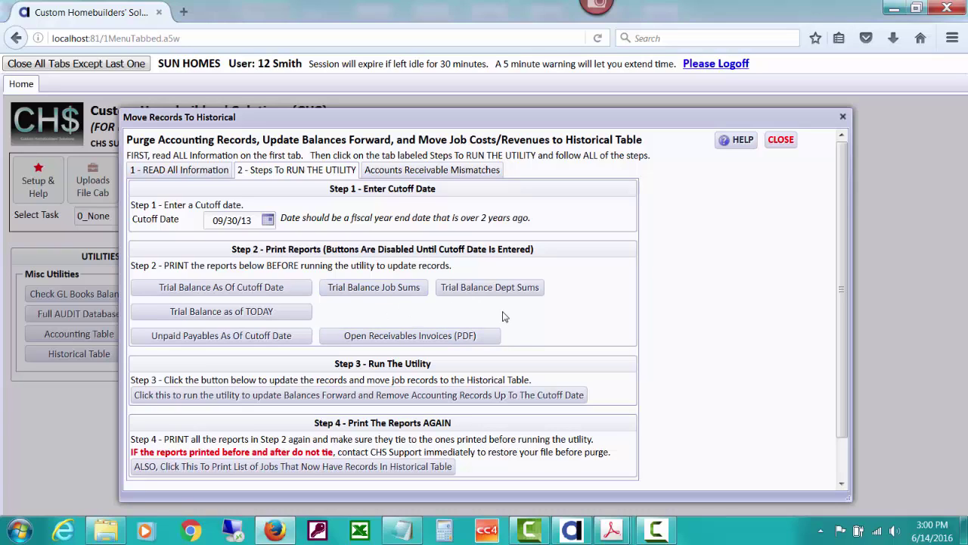
drag(841, 333, 836, 387)
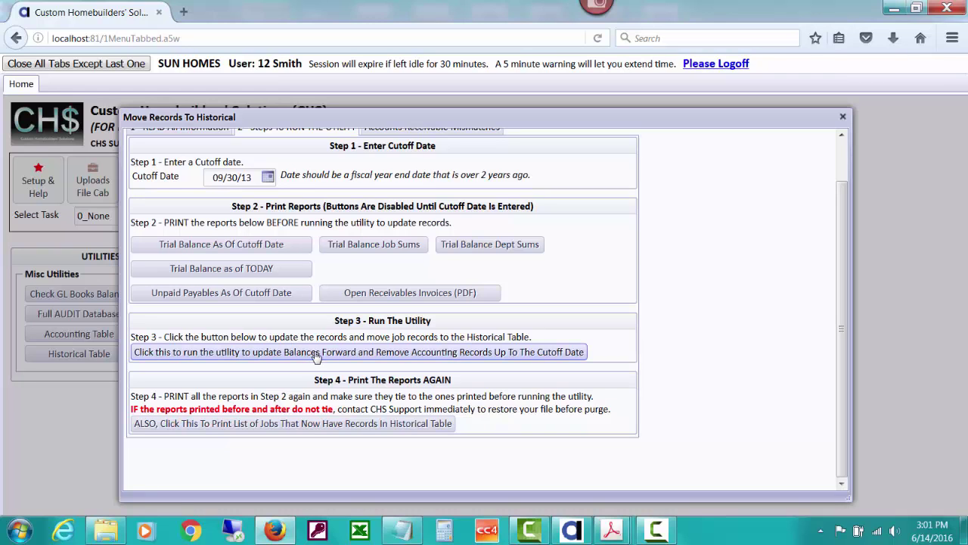
Run and confirm the purge through 09/30/13, acknowledging the follow-up prompts until it completes
click(317, 352)
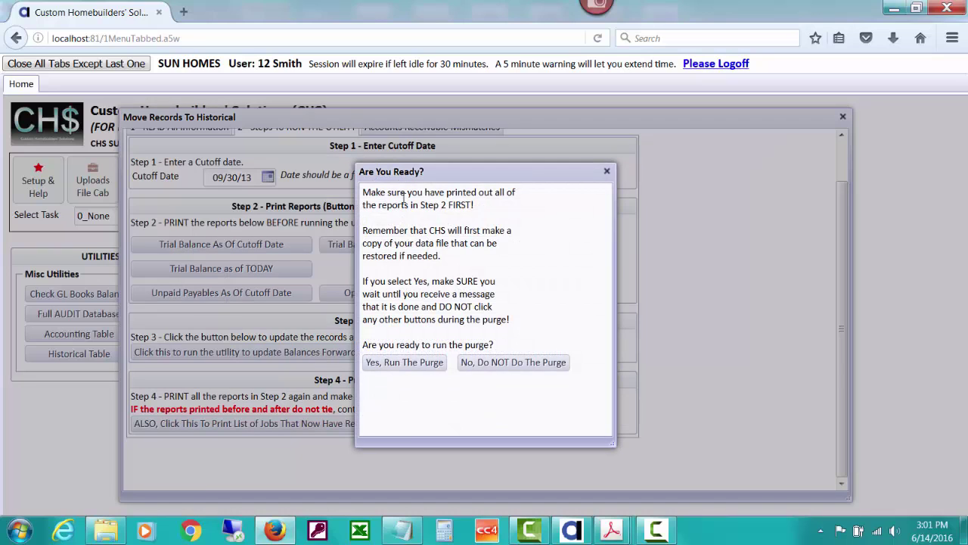
click(406, 362)
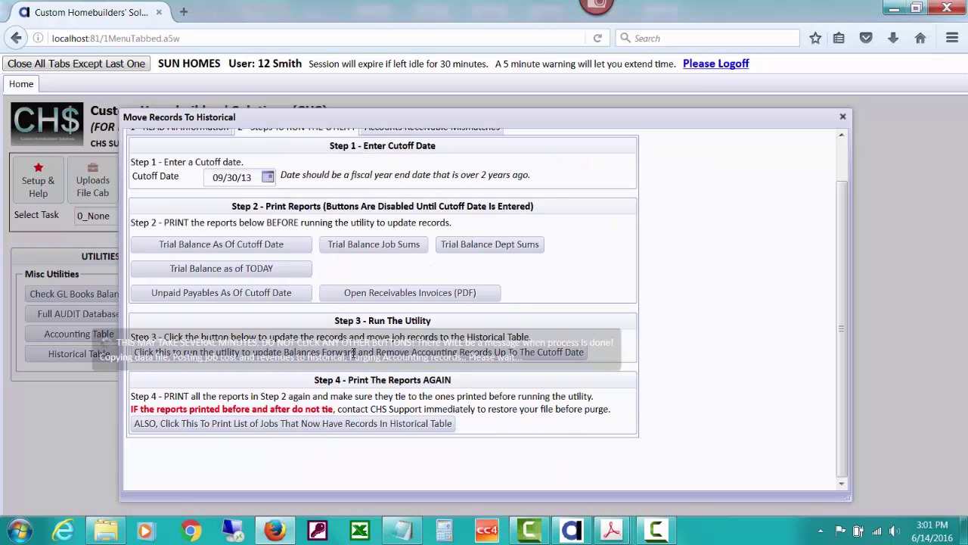
click(660, 529)
click(909, 471)
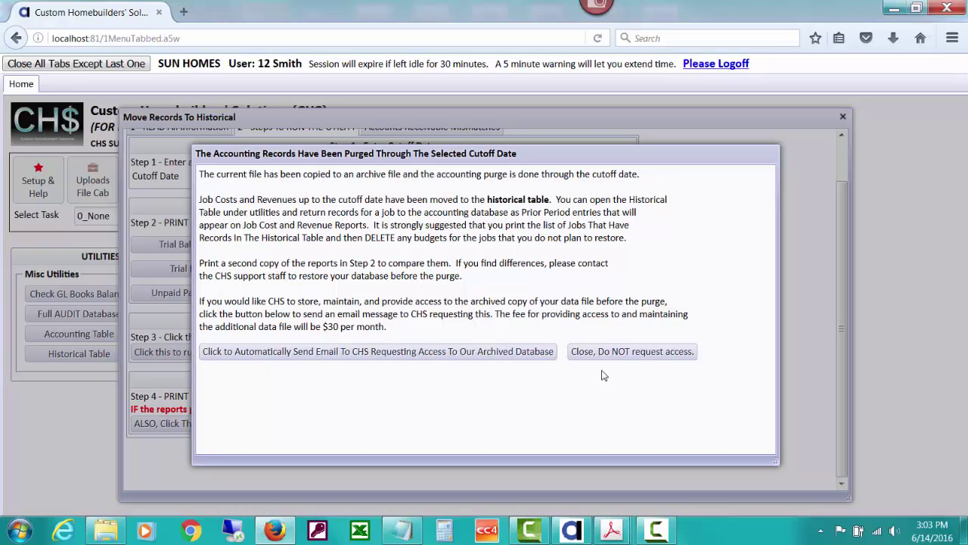
Close the purge notice without requesting archive access and dismiss the email connection error
click(628, 351)
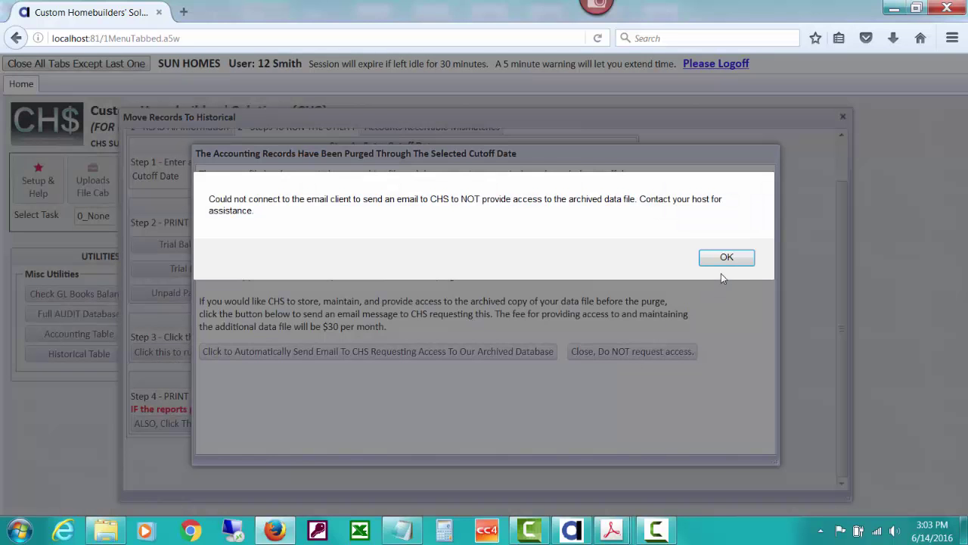
click(726, 258)
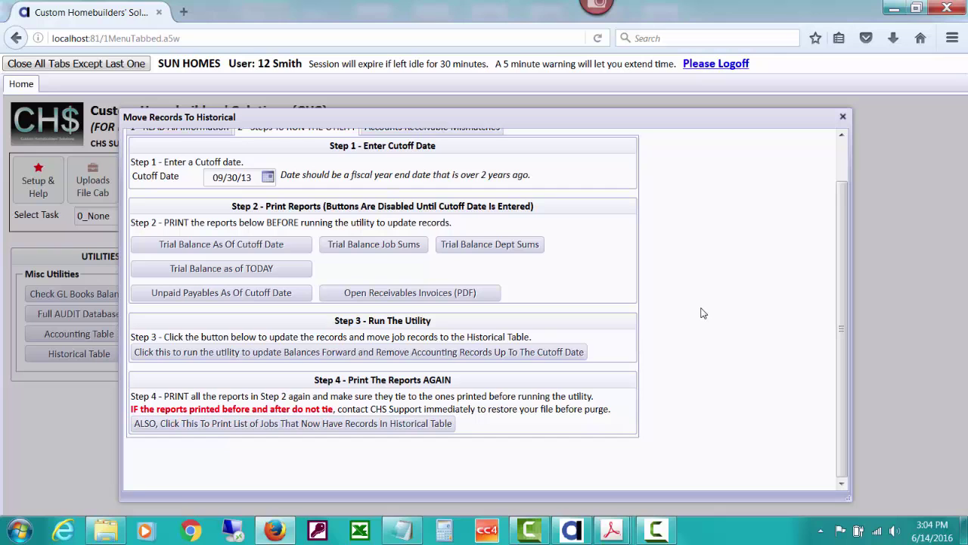
mouse_move(614, 534)
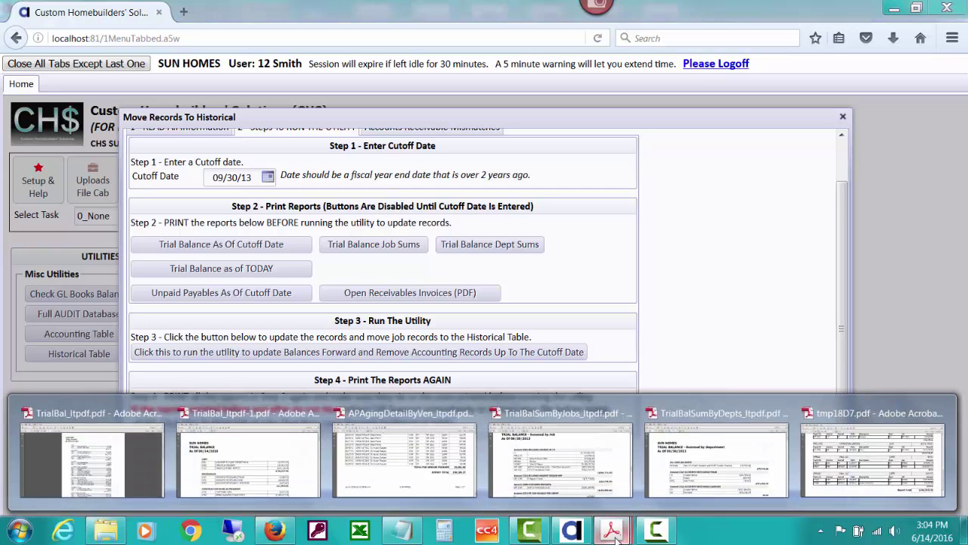
click(457, 475)
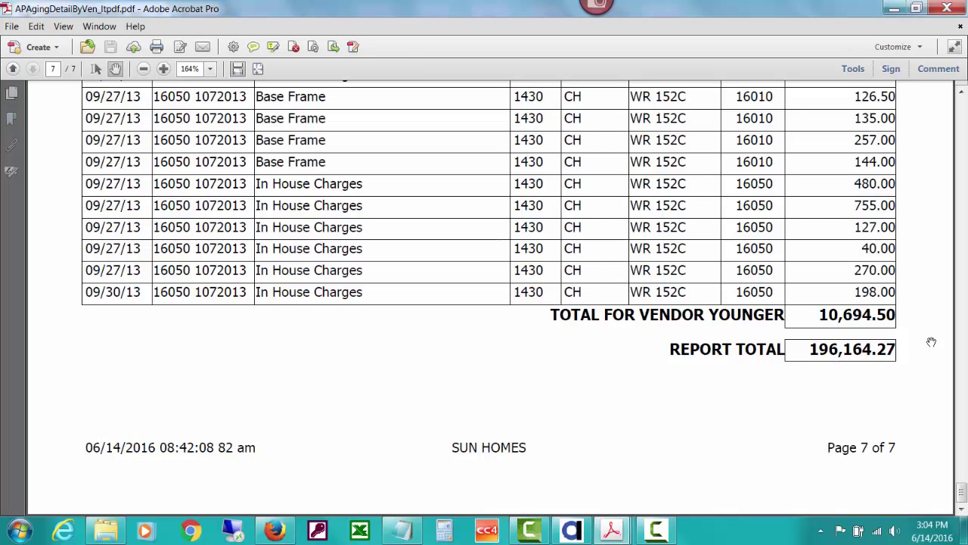
click(893, 8)
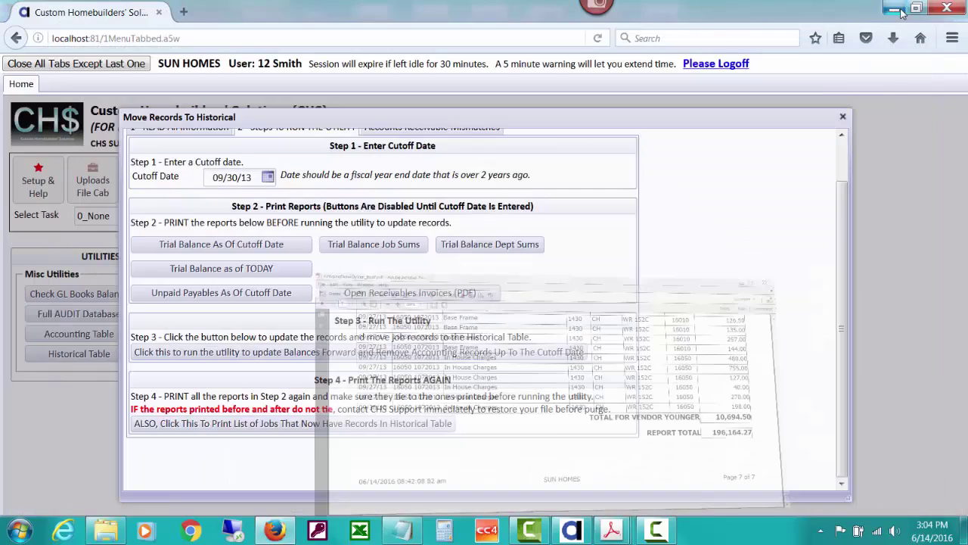
click(282, 299)
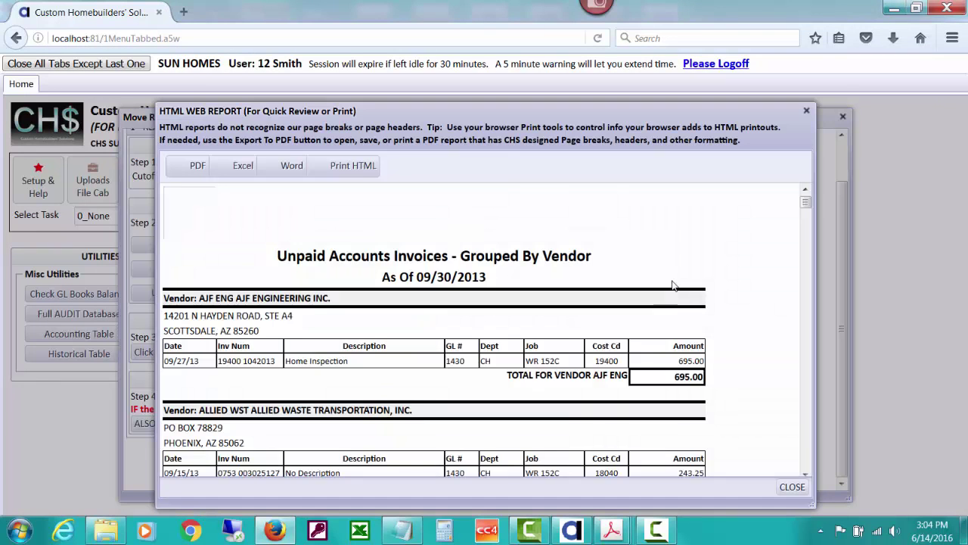
drag(805, 201, 783, 461)
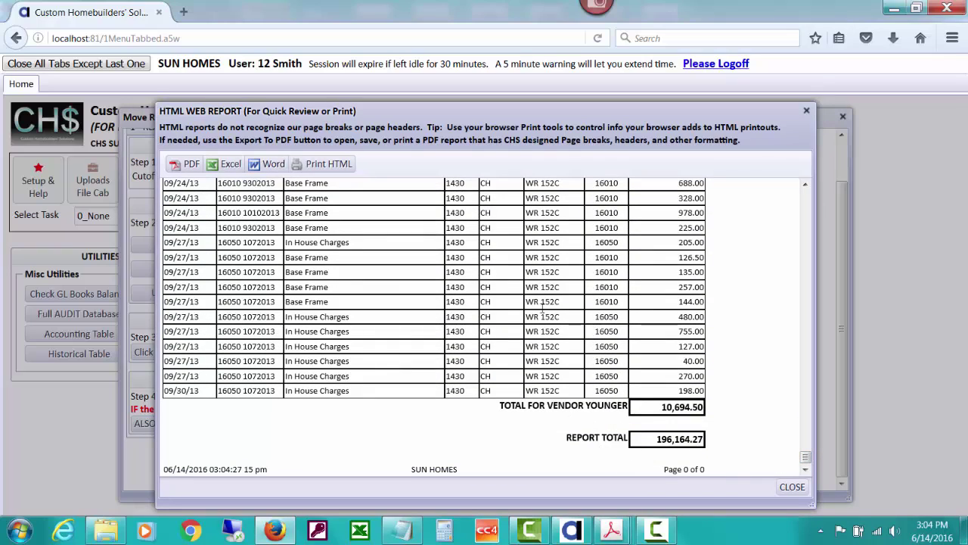
click(792, 486)
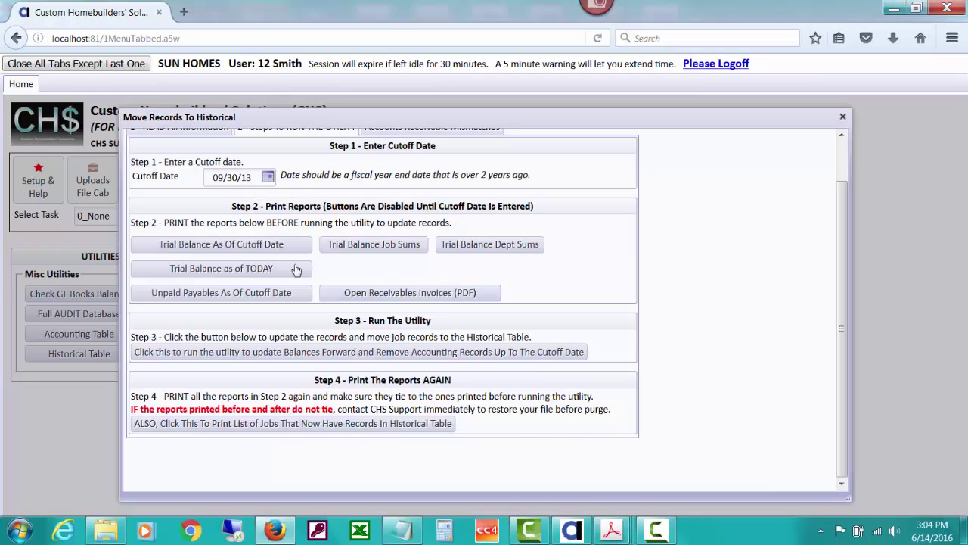
Generate the trial balance as of the cutoff and bring up the pre-purge trial balance PDF beside it
click(276, 245)
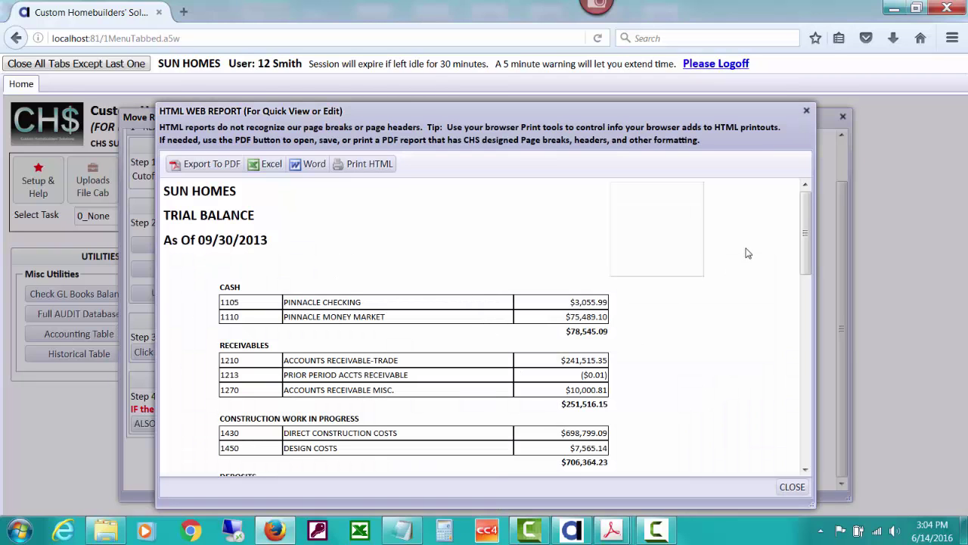
drag(804, 232, 780, 433)
mouse_move(620, 534)
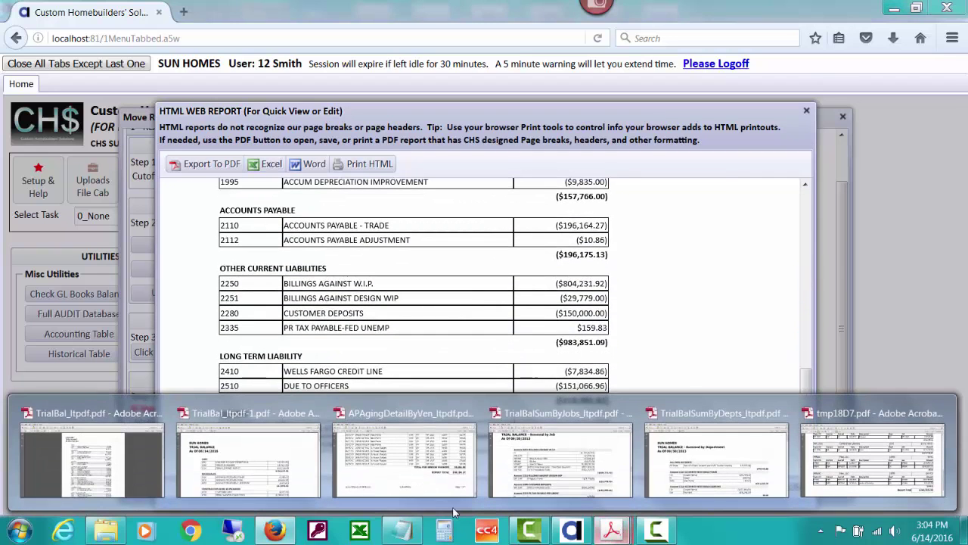
click(128, 479)
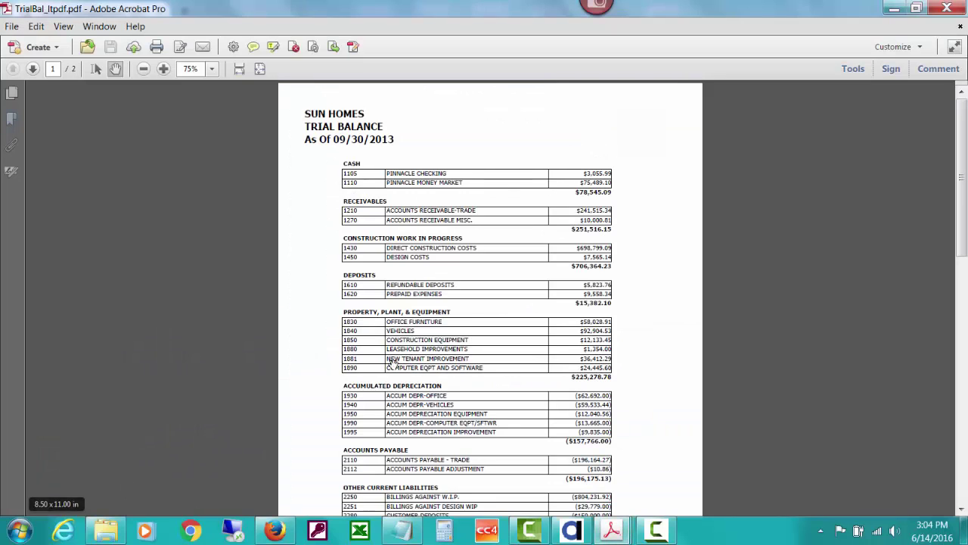
click(916, 8)
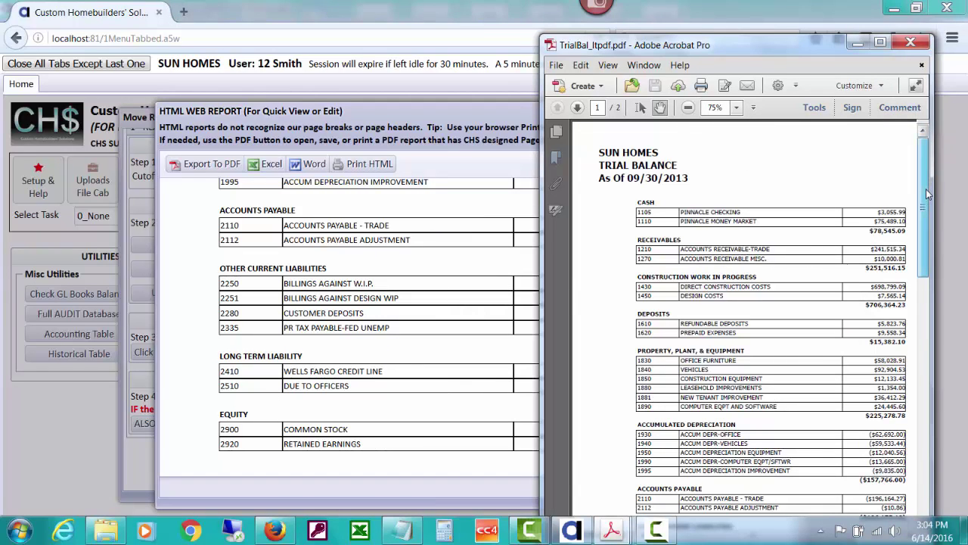
drag(928, 191, 926, 288)
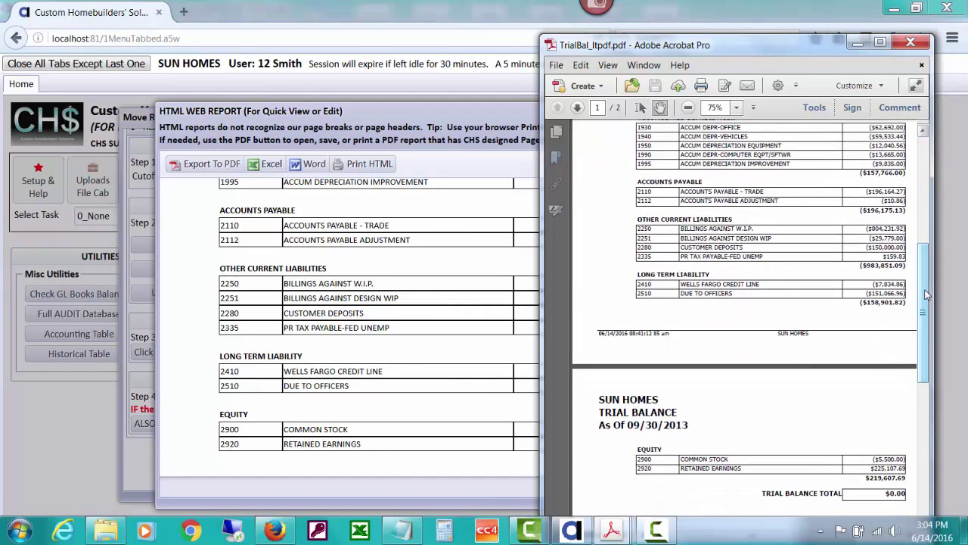
Compare the HTML trial balance report against the PDF, then minimize the PDF and close the report
click(497, 110)
drag(497, 110, 345, 104)
mouse_move(612, 531)
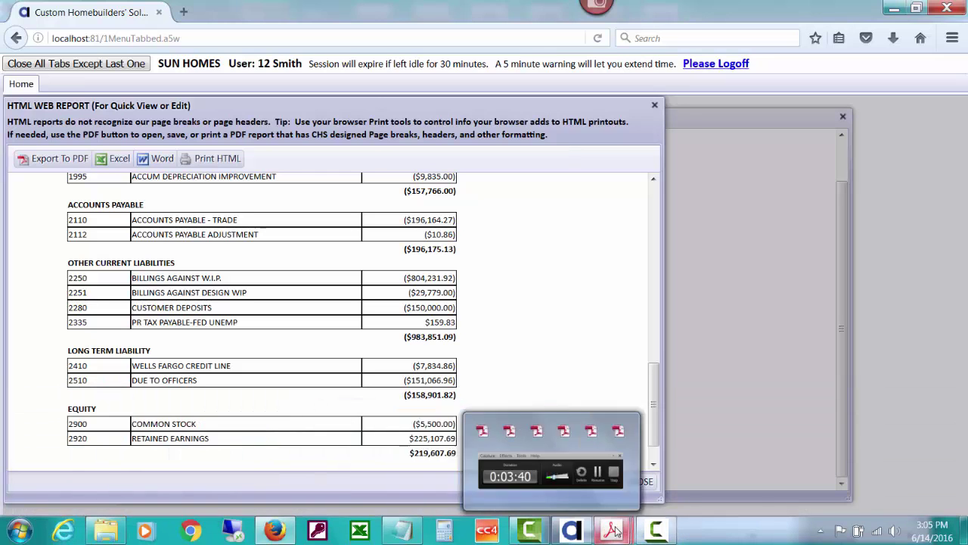
click(111, 480)
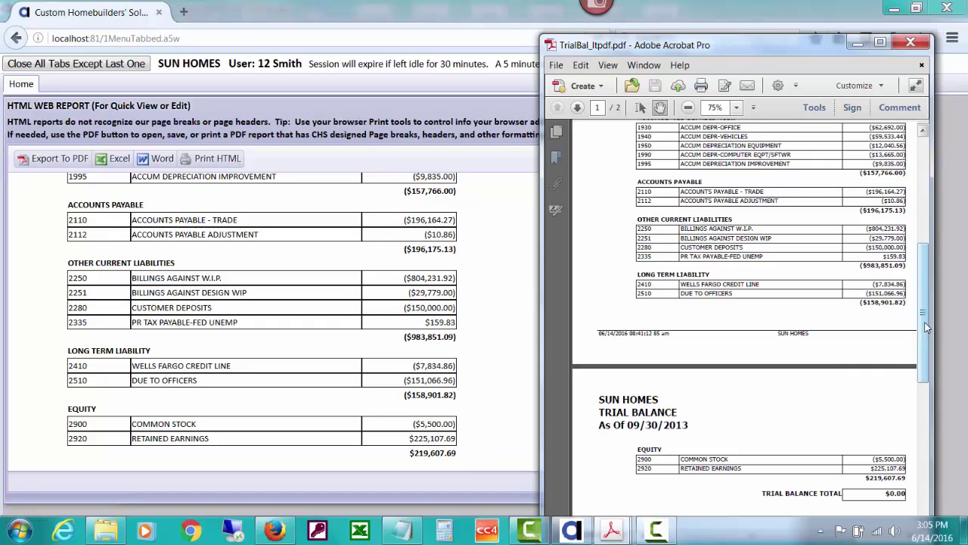
drag(925, 322, 928, 287)
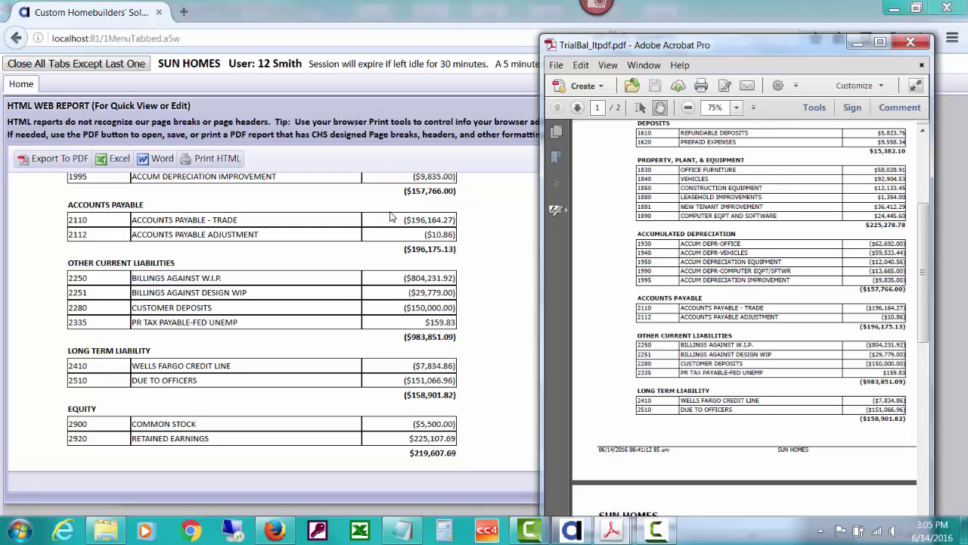
click(857, 43)
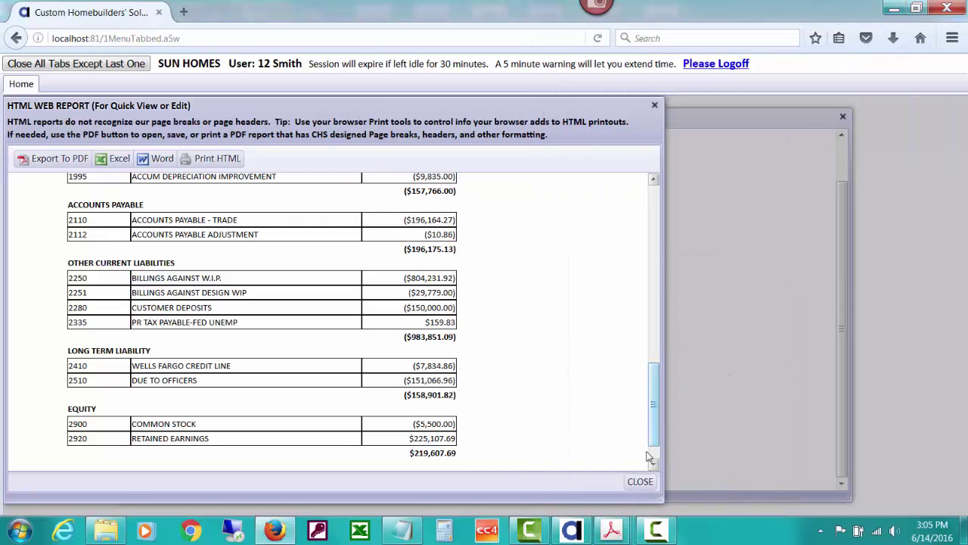
click(639, 481)
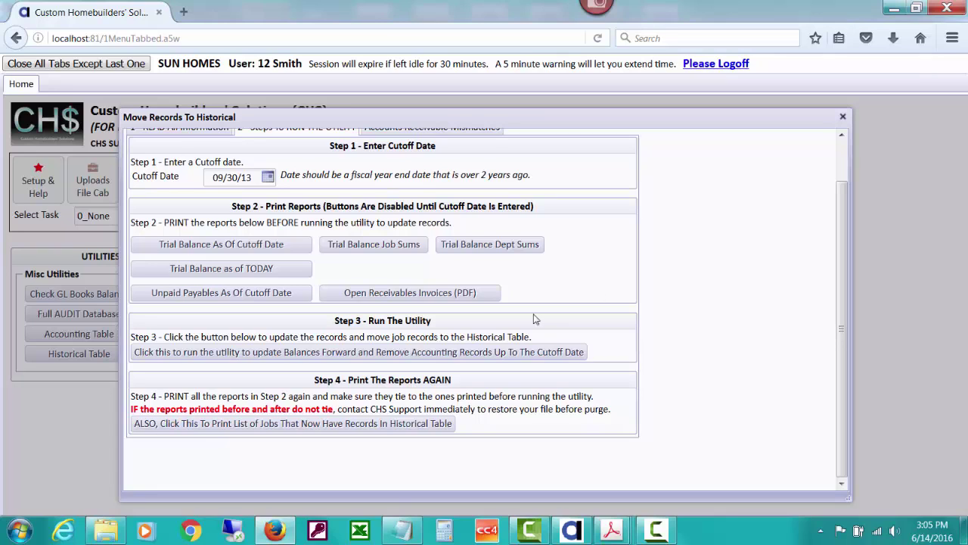
click(292, 424)
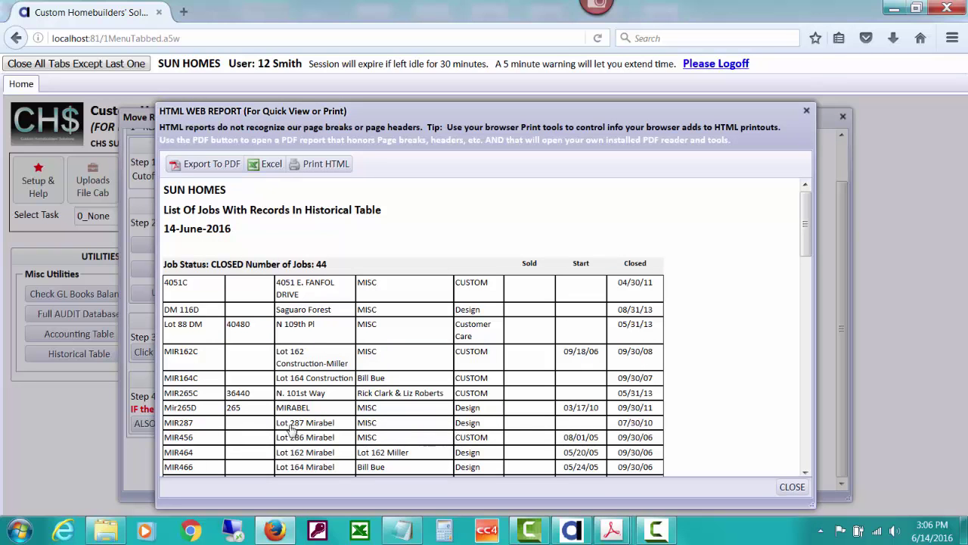
scroll(812, 279, down, 1)
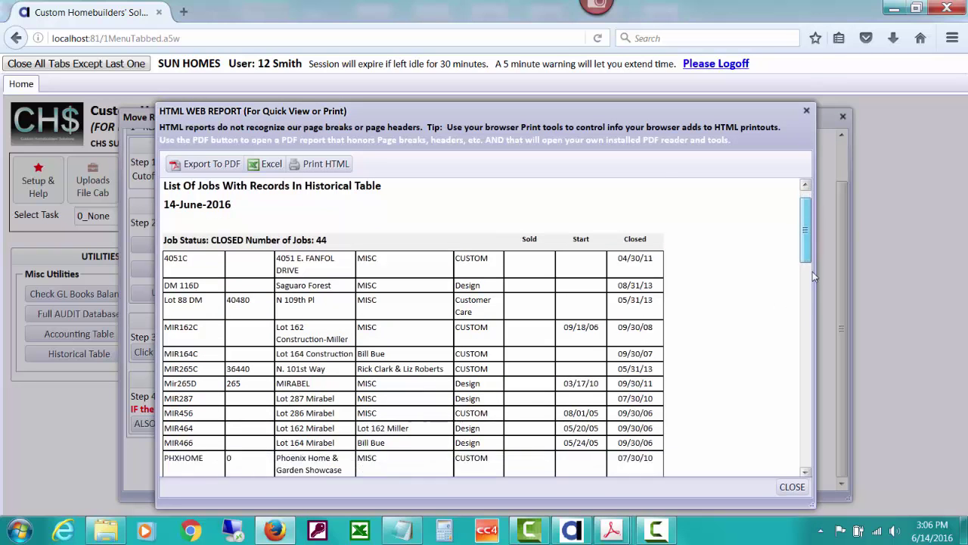
scroll(812, 280, down, 15)
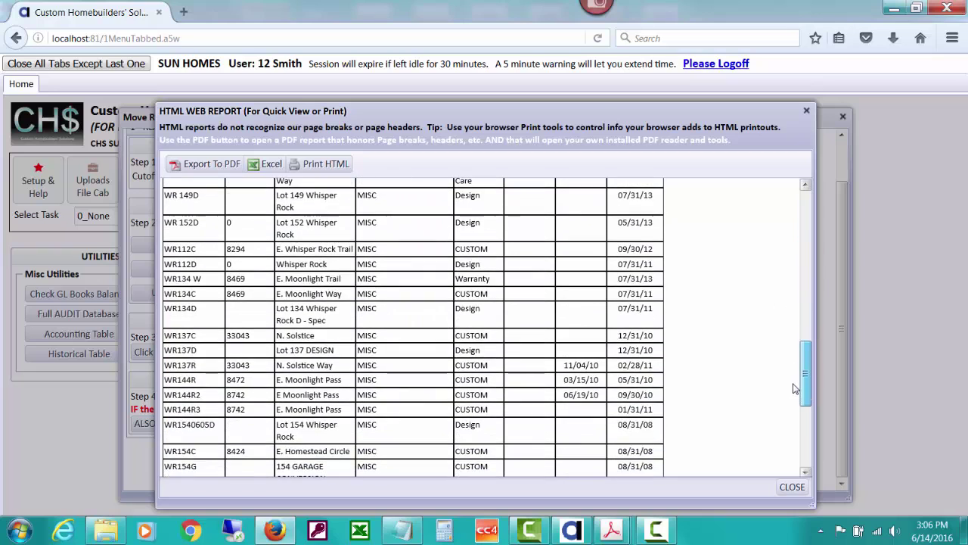
drag(794, 388, 789, 425)
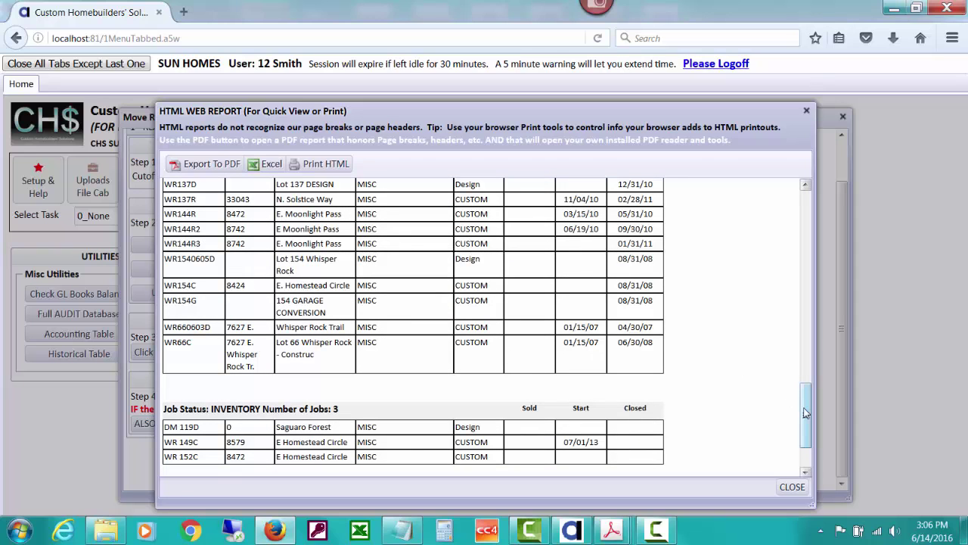
drag(806, 412, 803, 218)
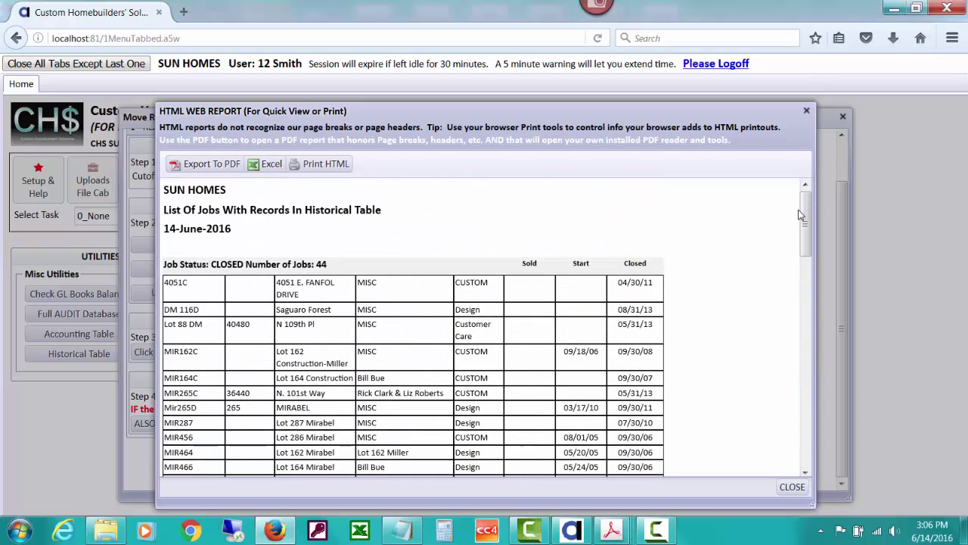
click(792, 487)
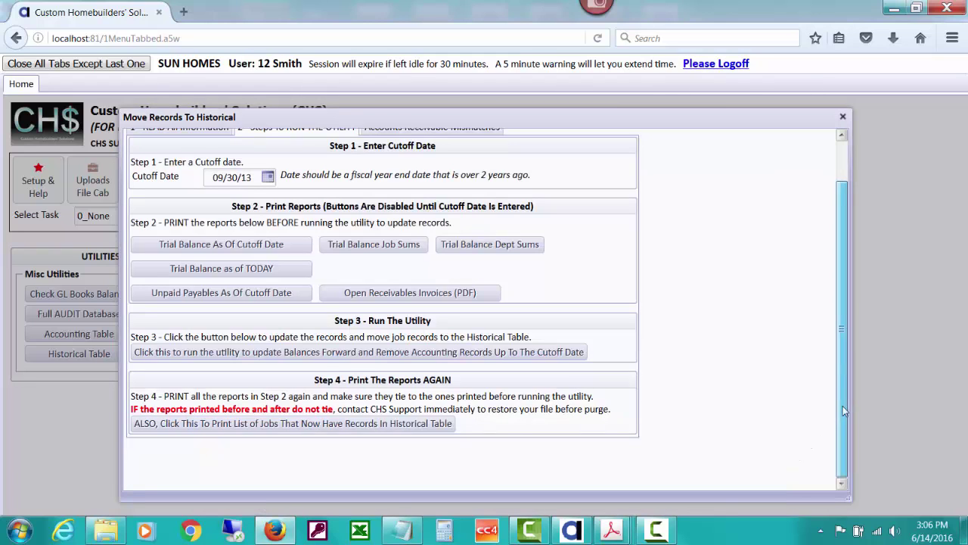
drag(843, 402, 836, 282)
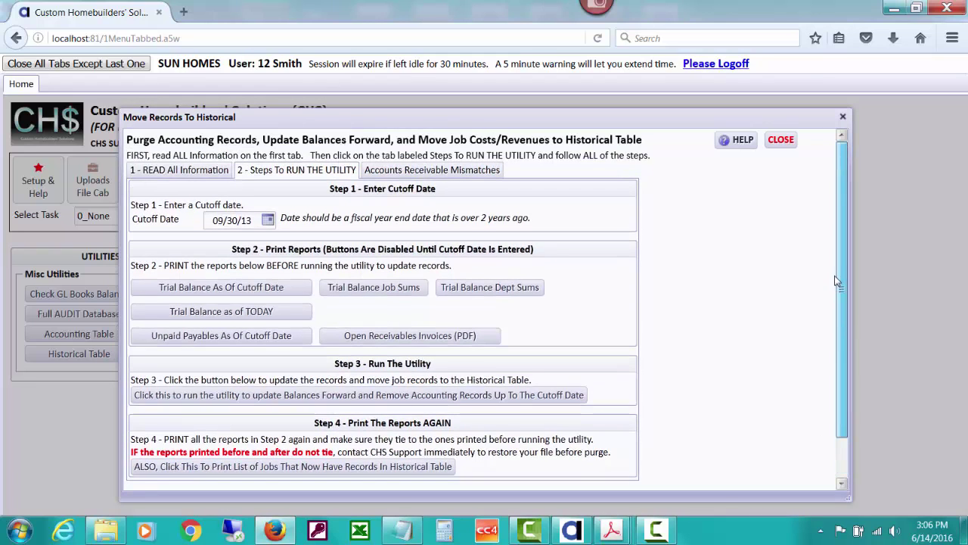
Close Move Records To Historical, open the Historical Table, and preview its Search and Delete Records dialogs without changes
click(779, 141)
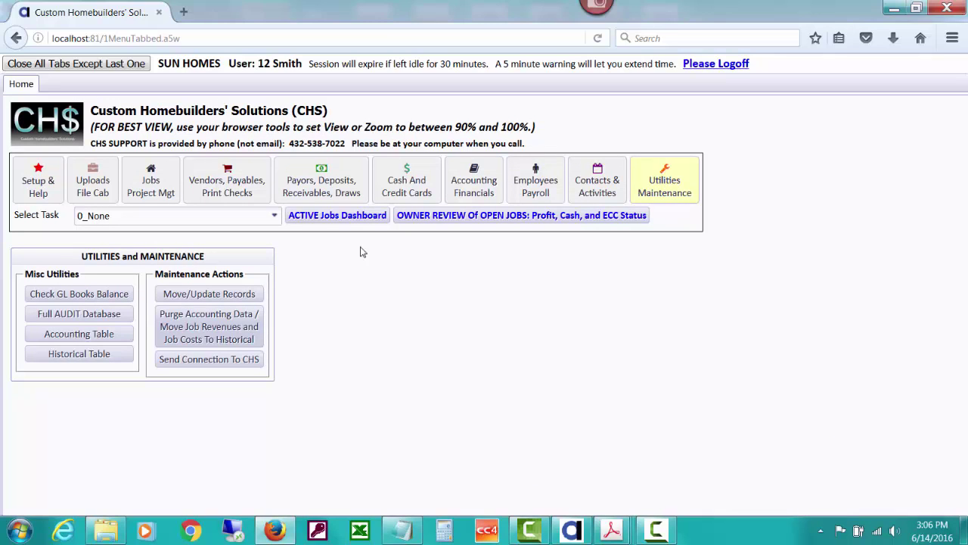
click(101, 354)
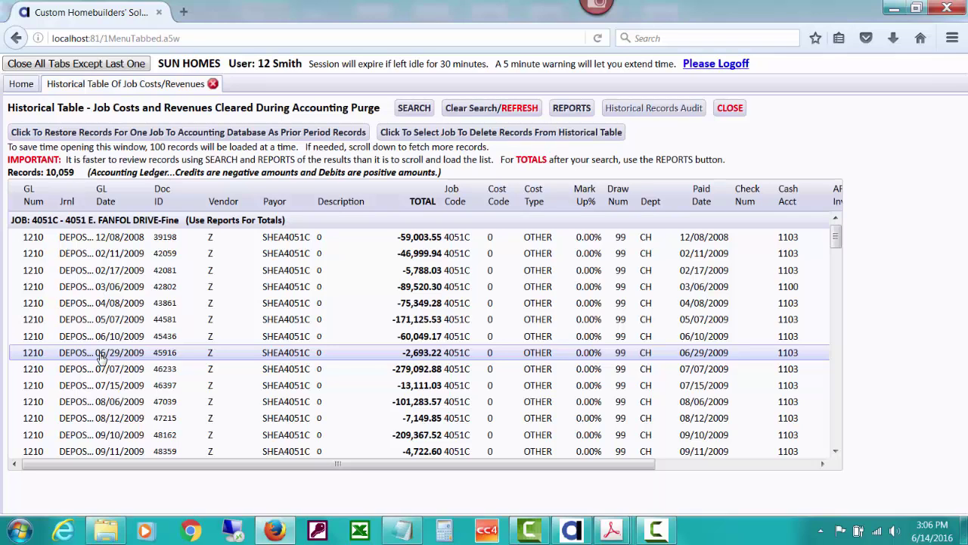
click(415, 108)
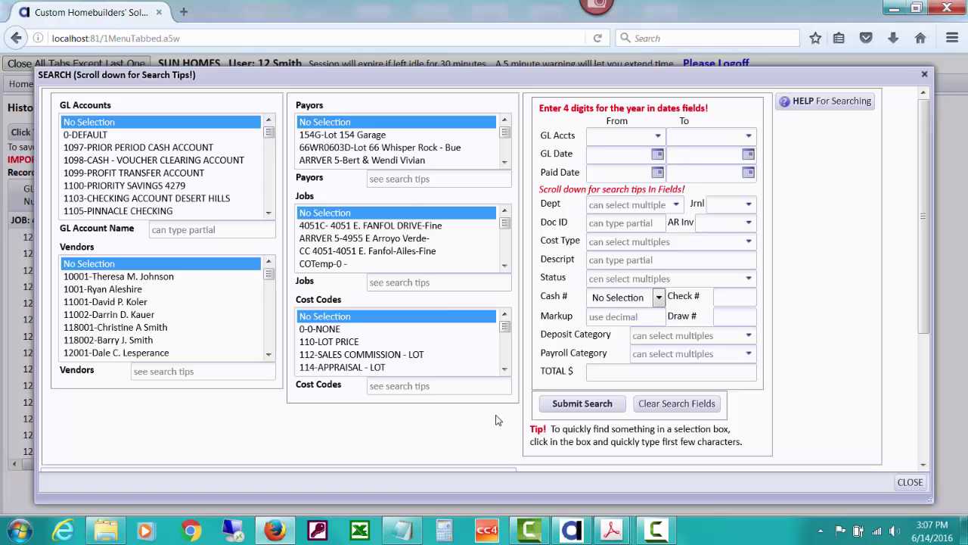
click(910, 482)
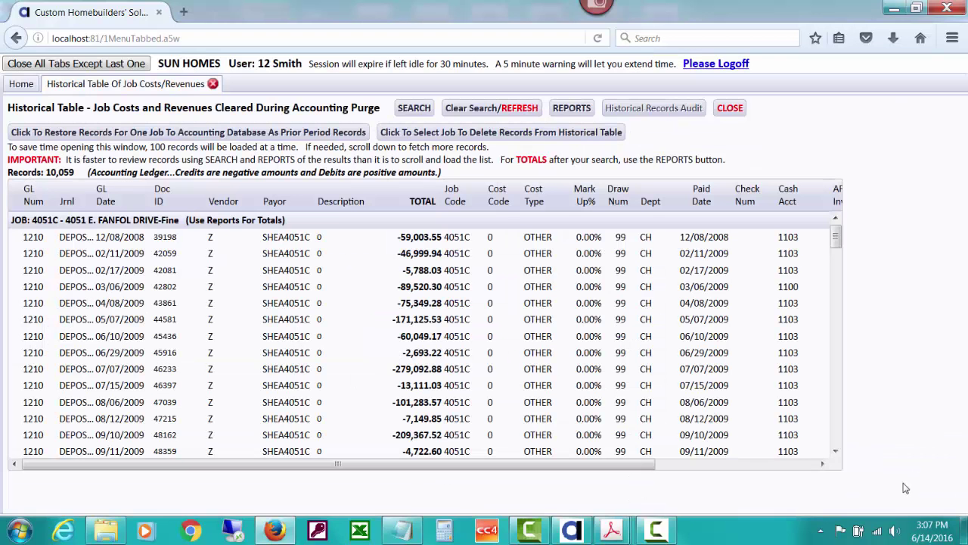
click(497, 134)
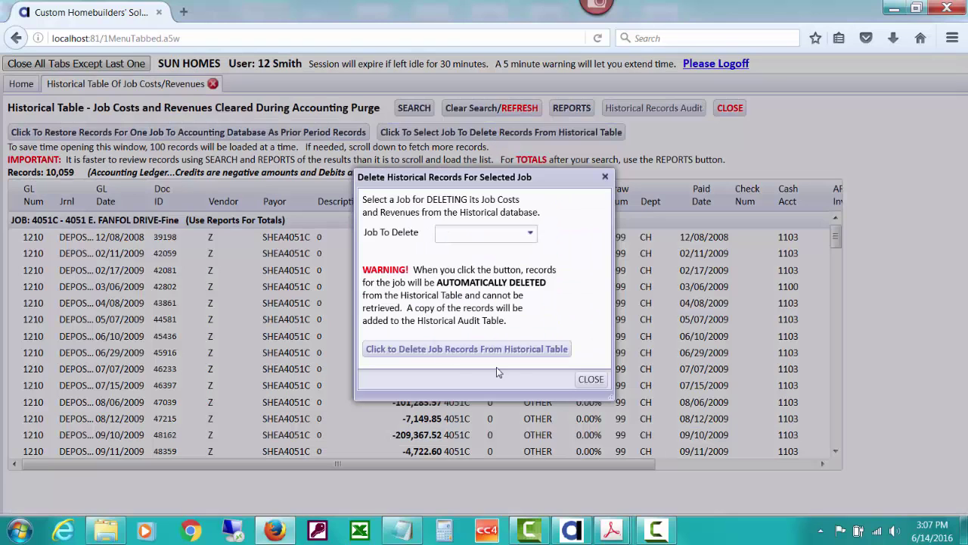
click(591, 379)
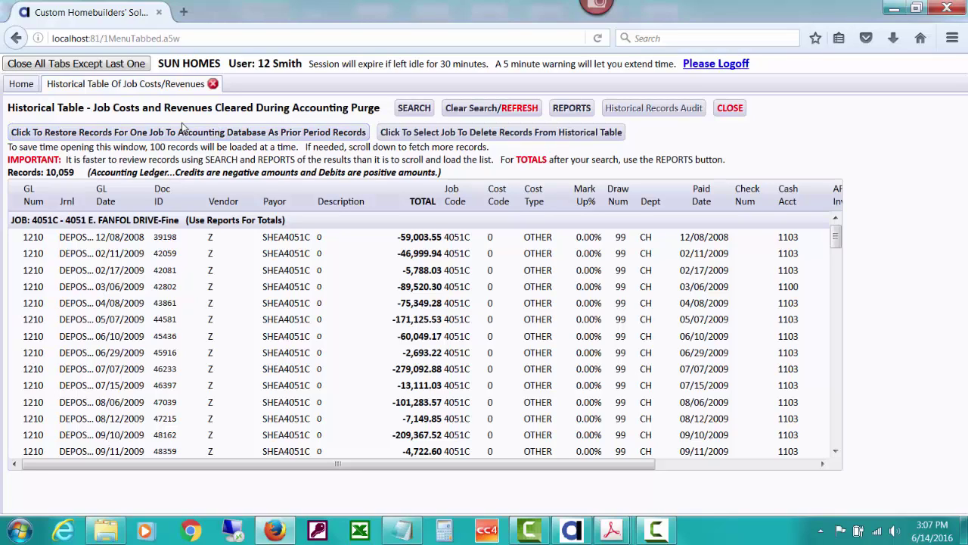
Open Jobs List and Setup, check DM 116D's historical-records notice, and apply the Active filter (6 of 52 jobs)
click(32, 86)
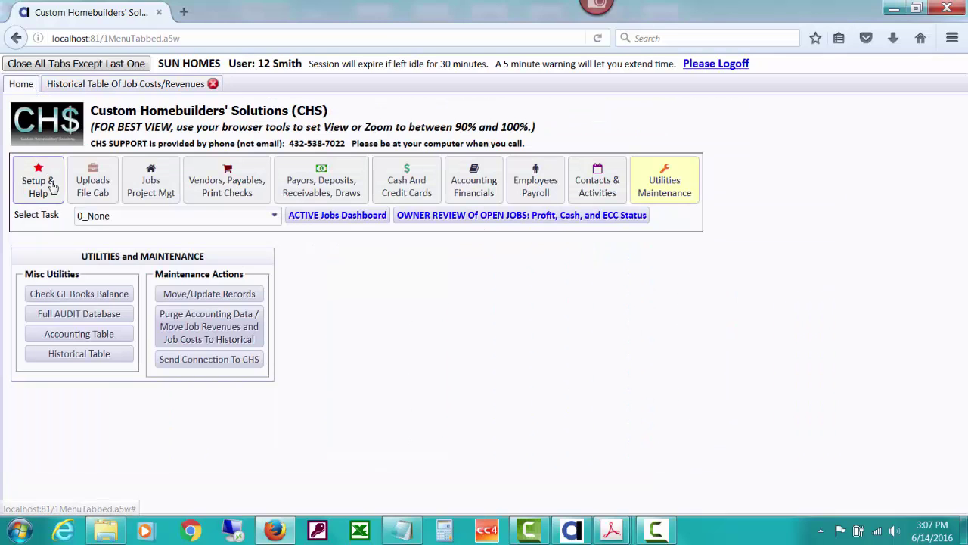
click(139, 200)
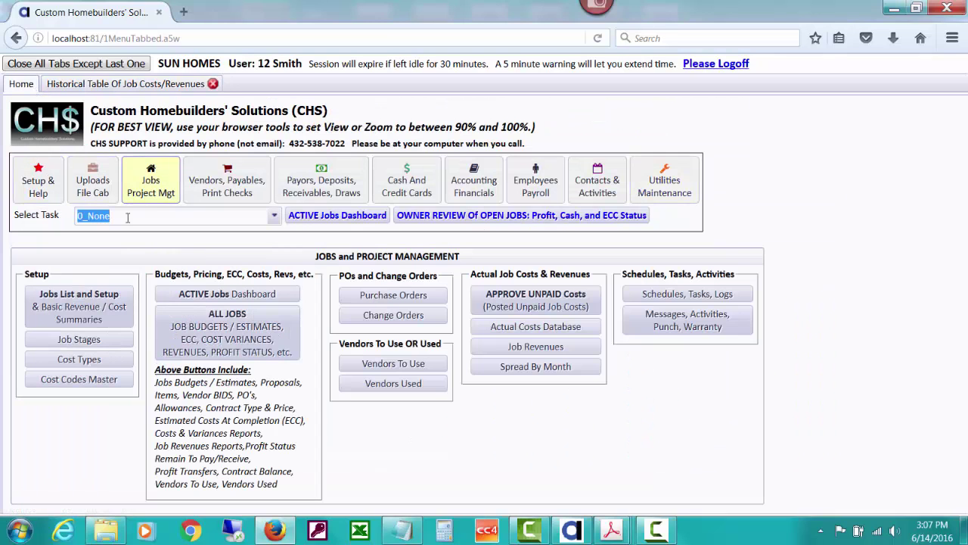
click(94, 305)
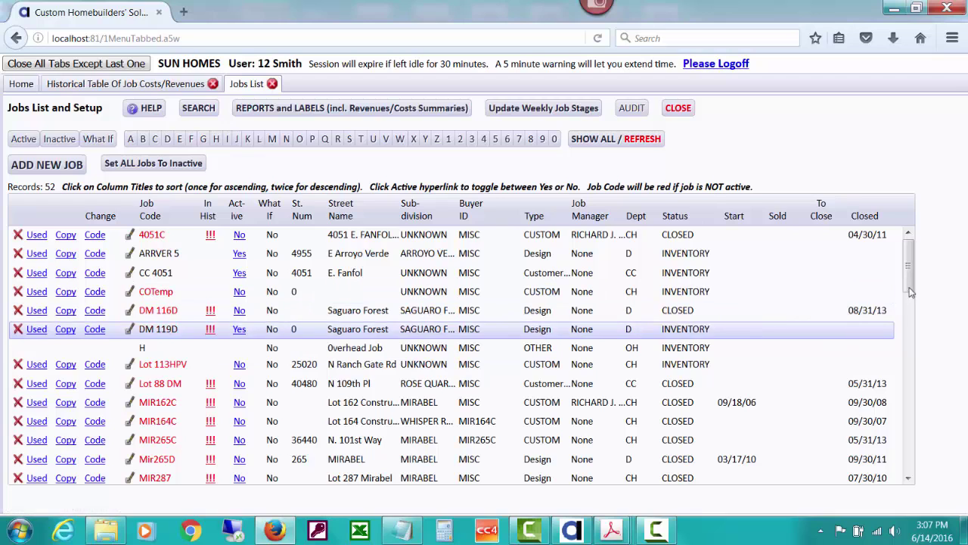
click(209, 315)
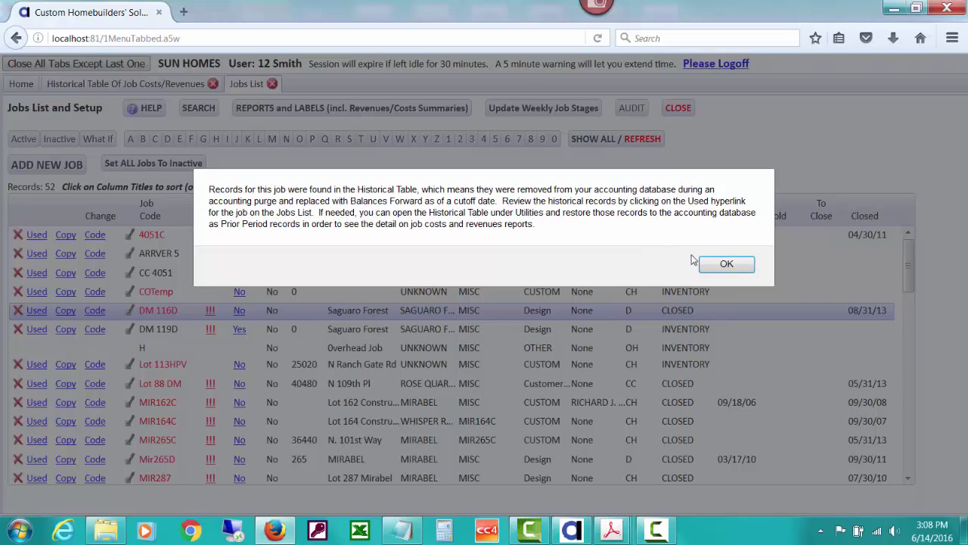
click(715, 267)
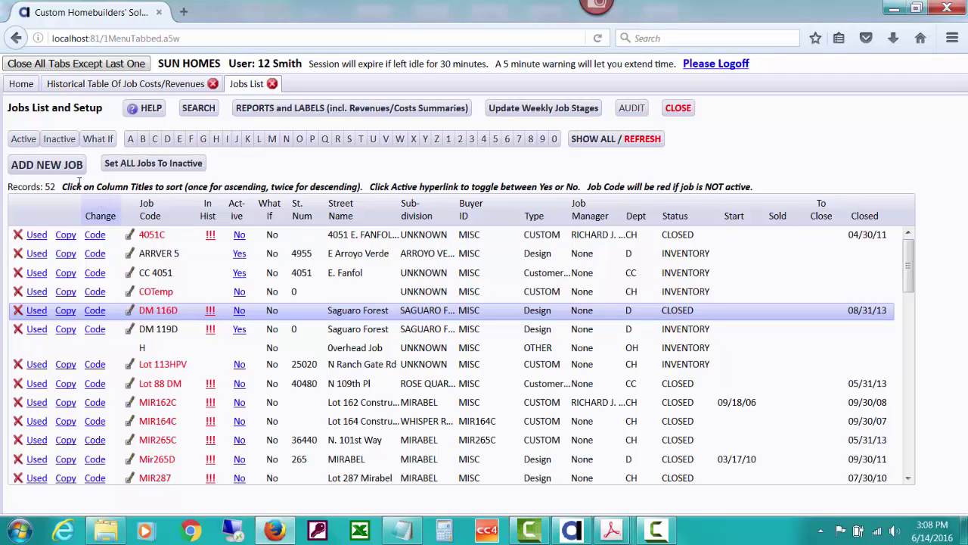
click(34, 142)
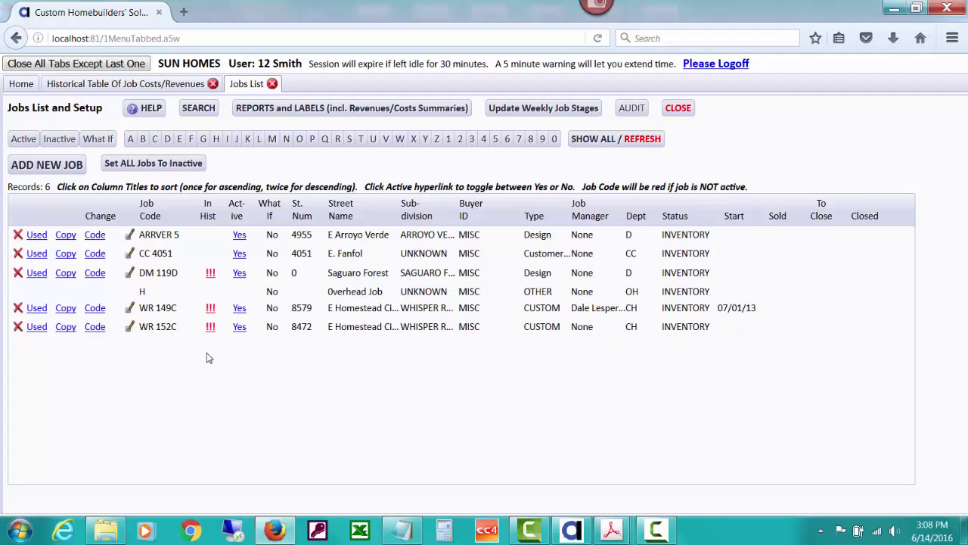
From DM 119D's where-used review, view and close its historical revenues and $5,316.99 historical costs reports
click(42, 274)
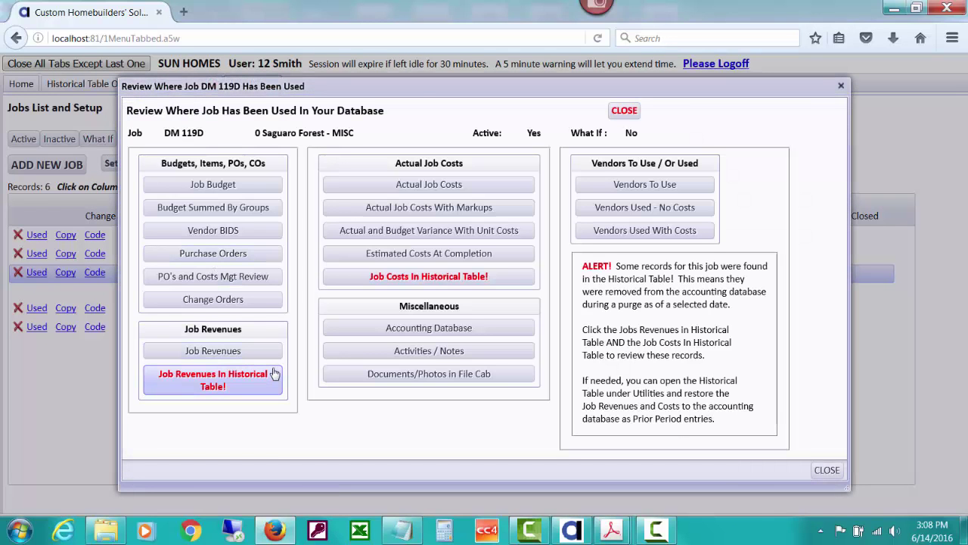
click(274, 374)
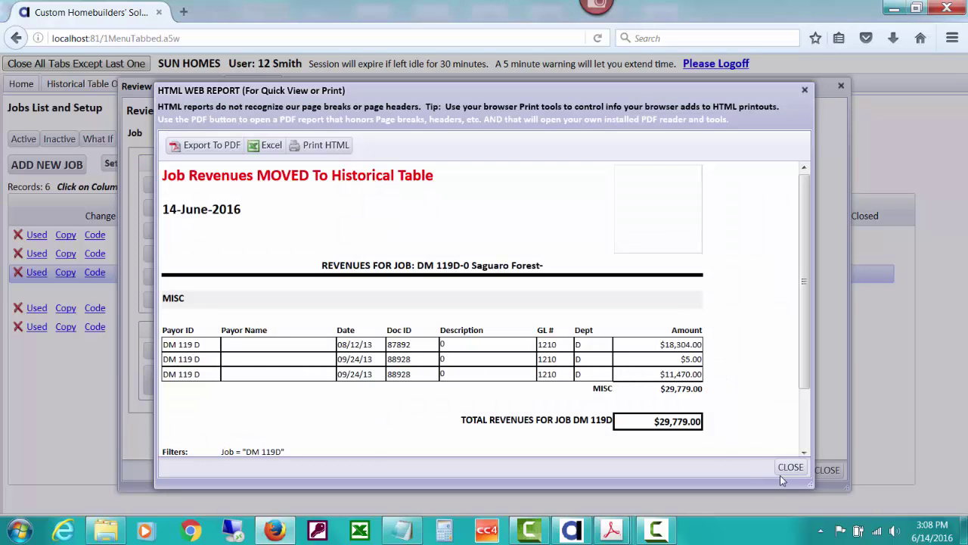
click(791, 468)
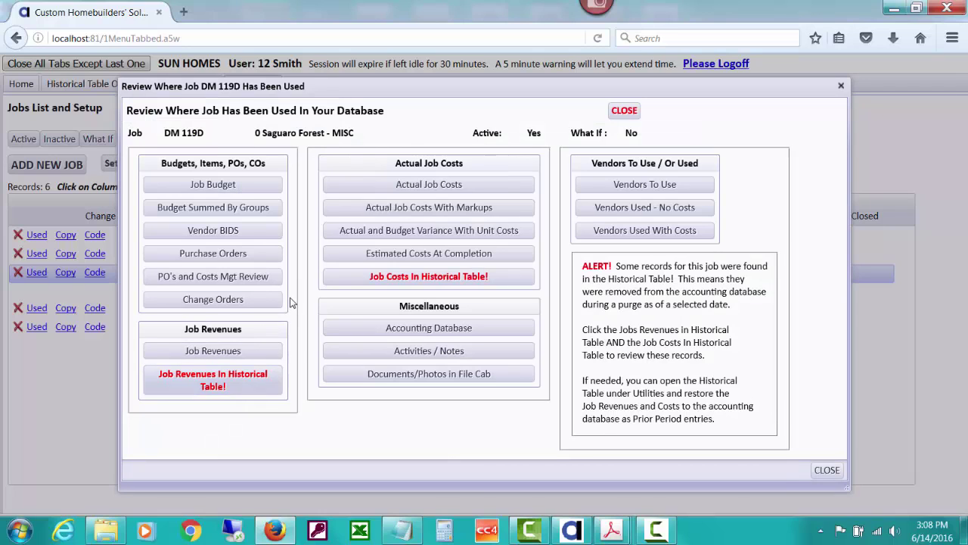
click(366, 278)
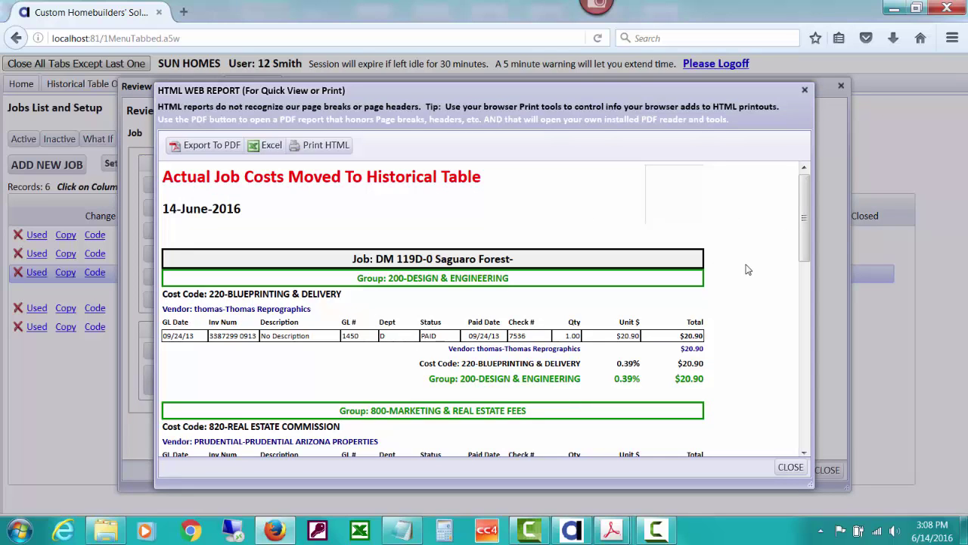
drag(802, 229, 784, 398)
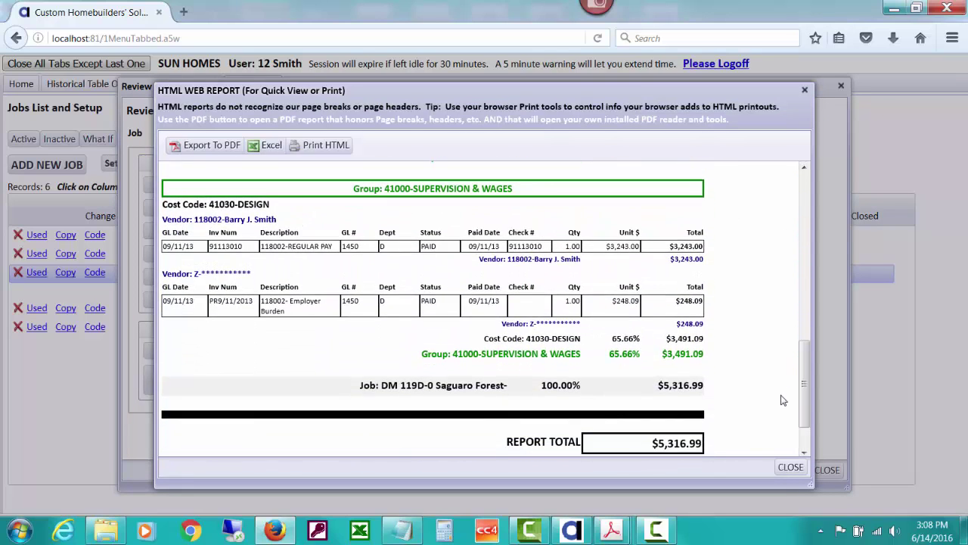
click(791, 468)
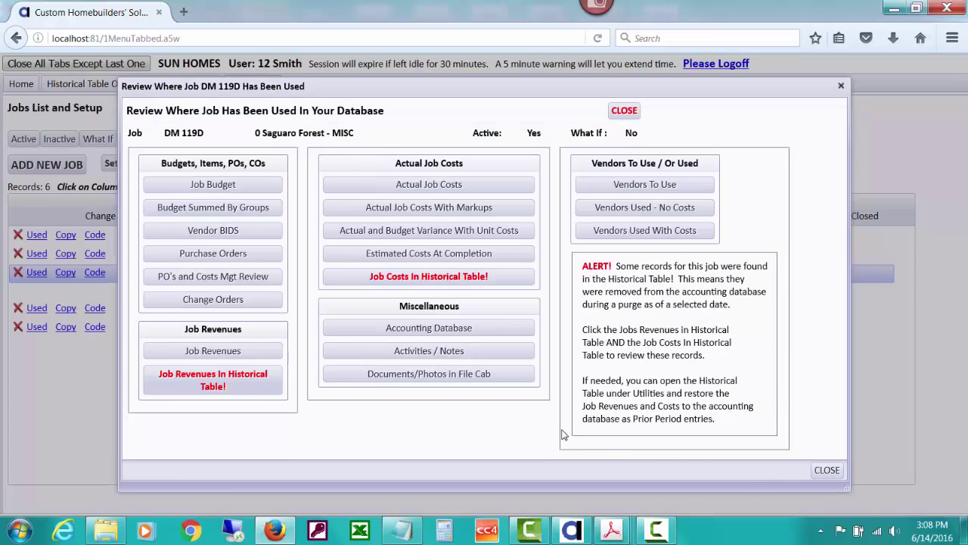
click(478, 185)
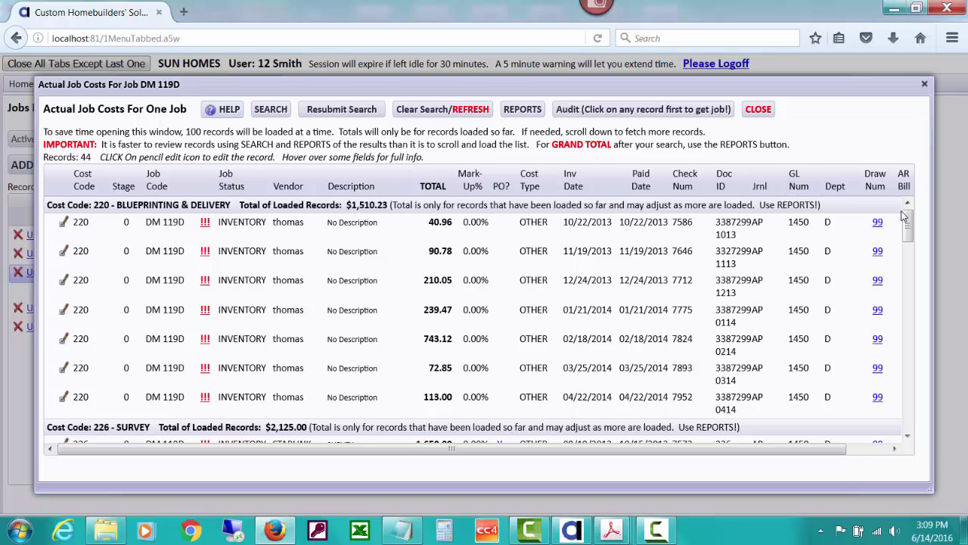
drag(908, 229, 907, 318)
scroll(530, 264, down, 1)
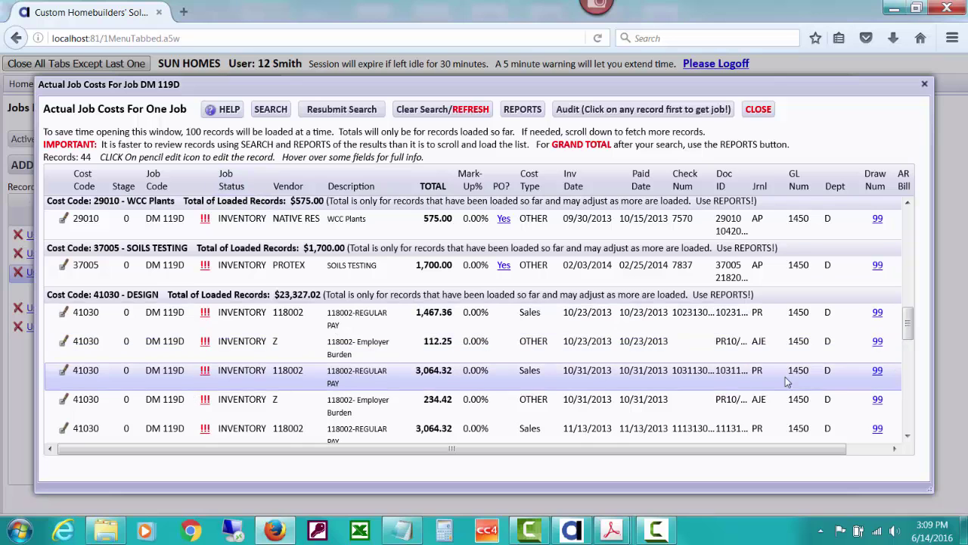
drag(908, 327, 914, 415)
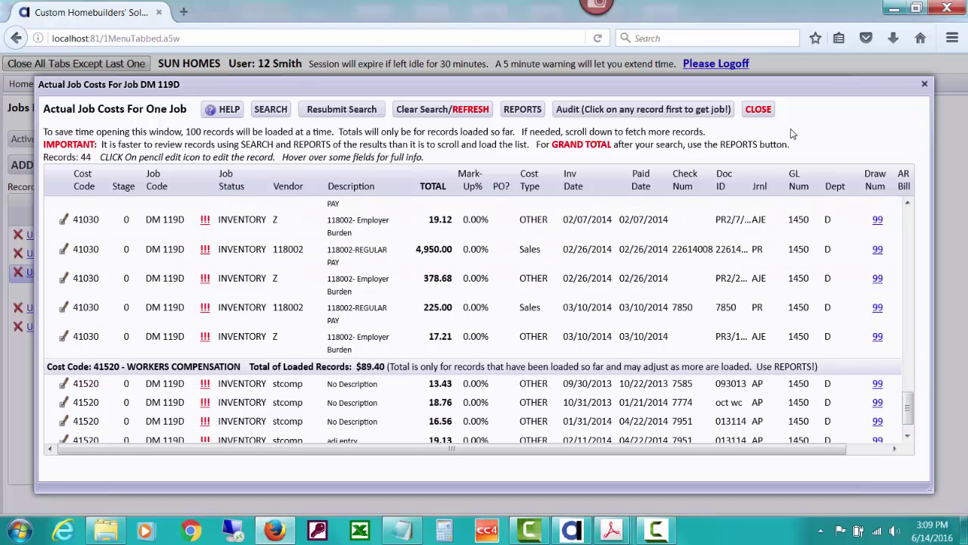
click(759, 109)
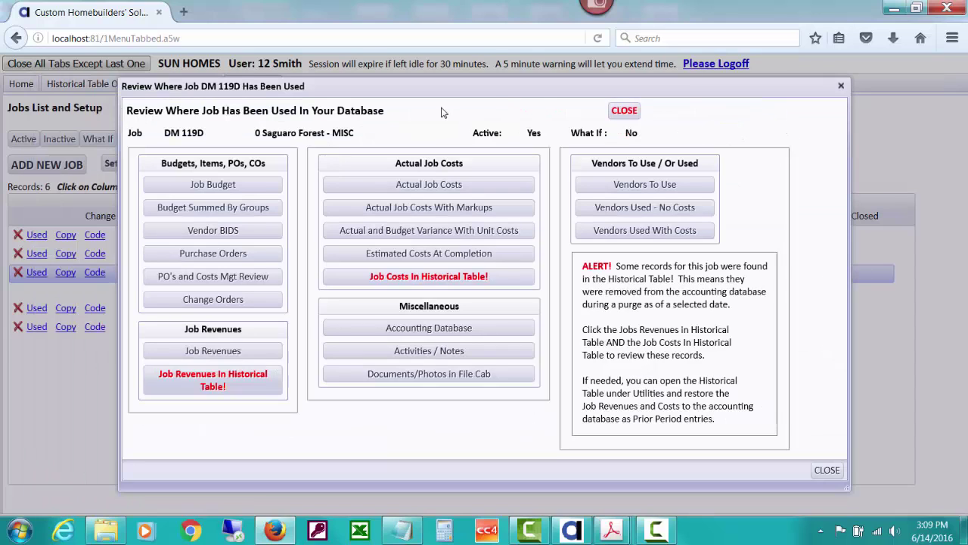
Automatically restore DM 119D's historical records as prior period entries, then reload CHS to its home page
click(624, 111)
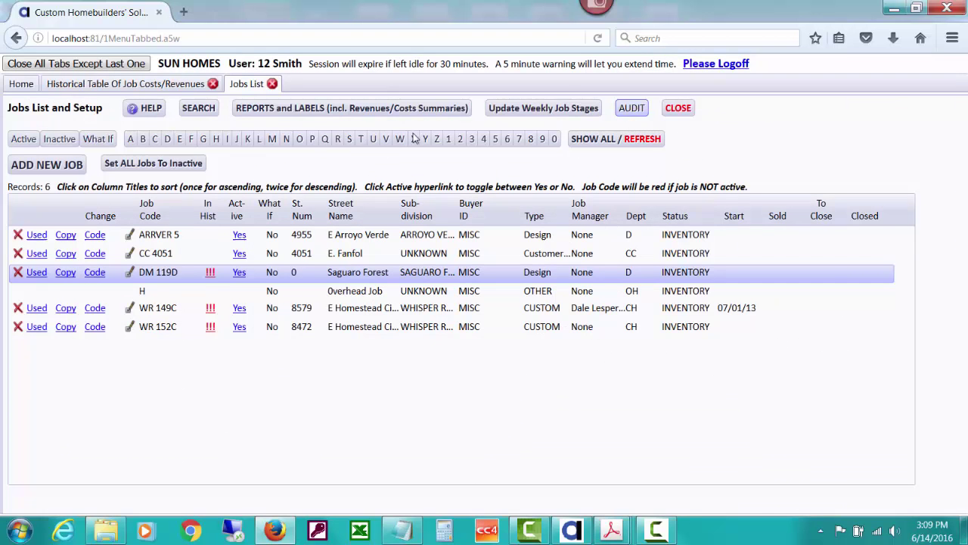
click(149, 85)
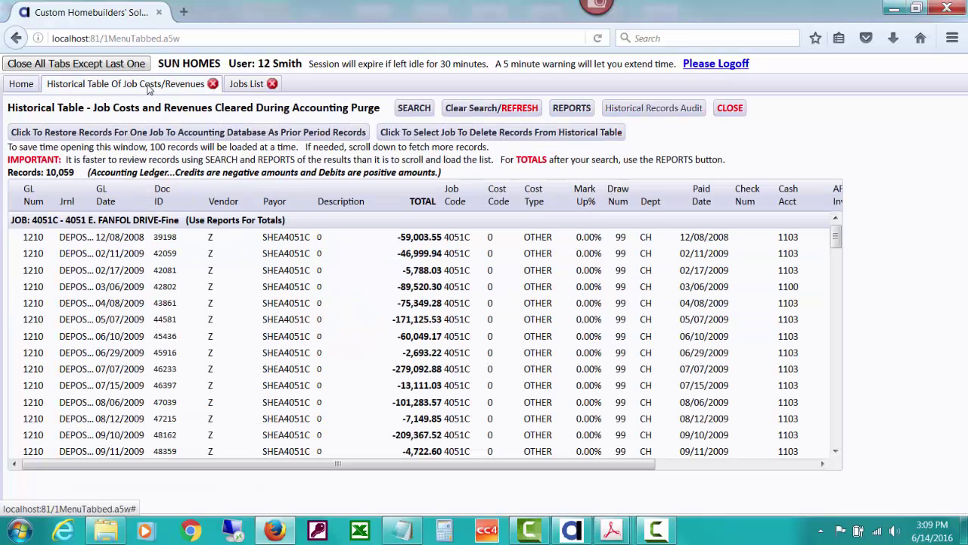
click(218, 132)
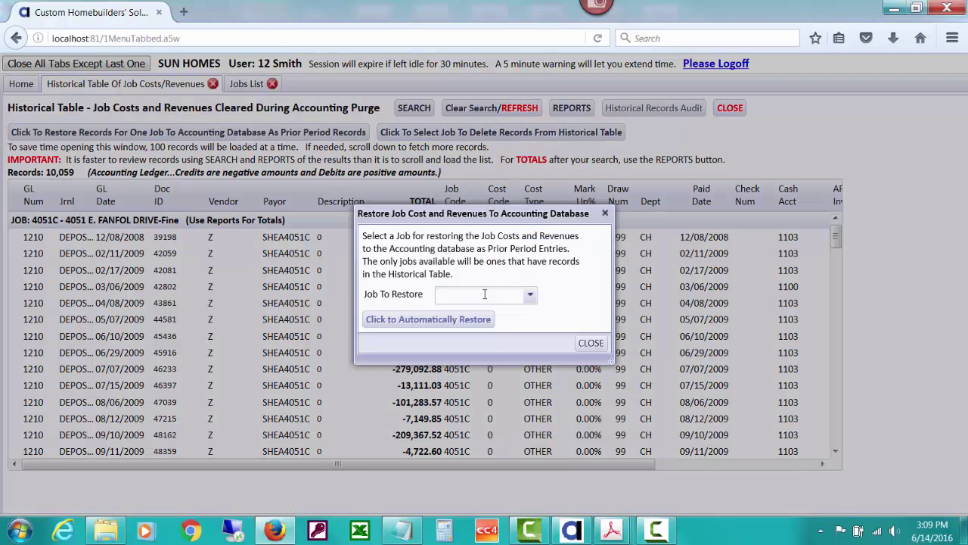
text(dm)
click(504, 354)
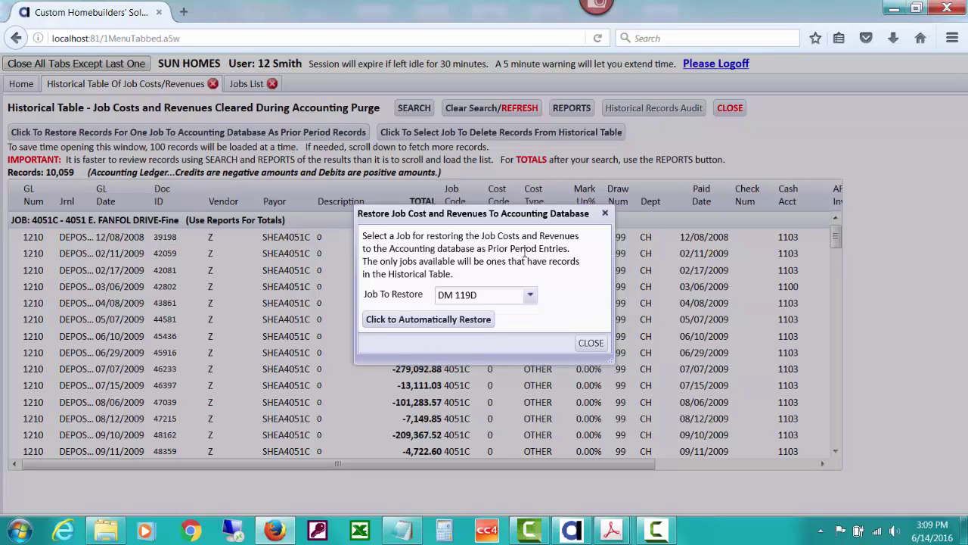
click(413, 320)
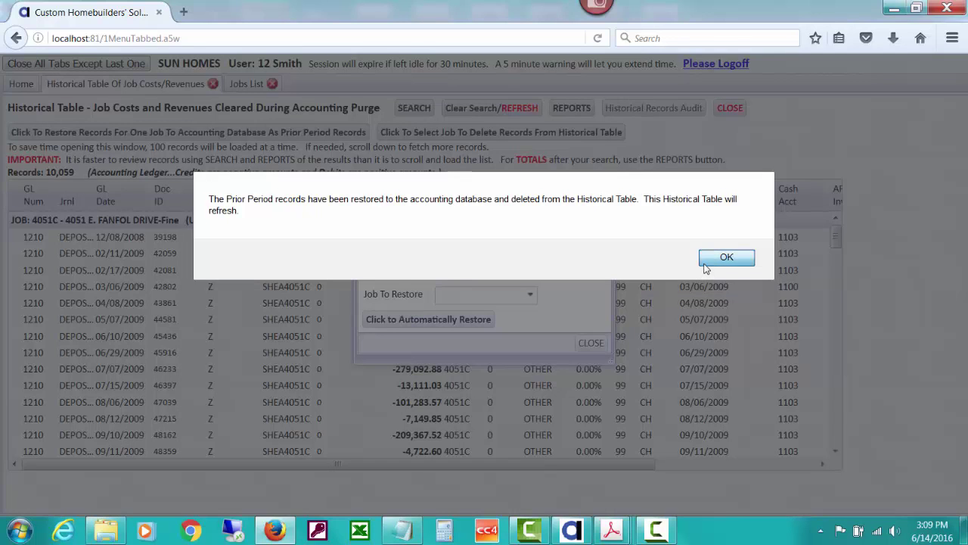
click(723, 258)
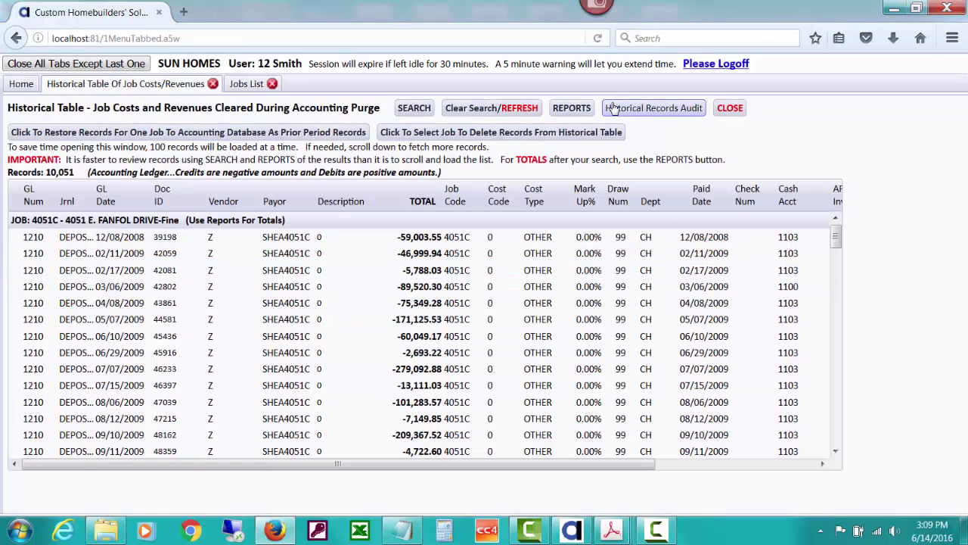
click(598, 40)
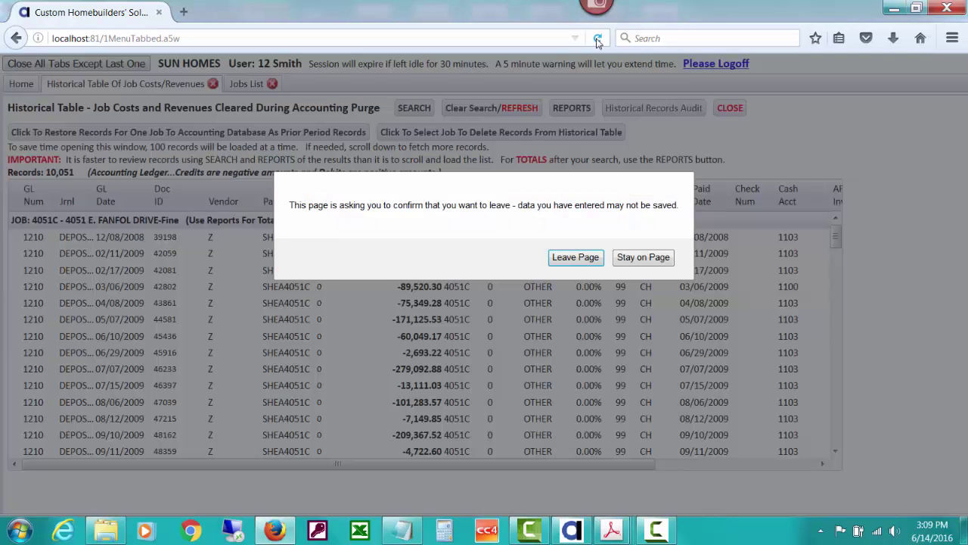
click(579, 258)
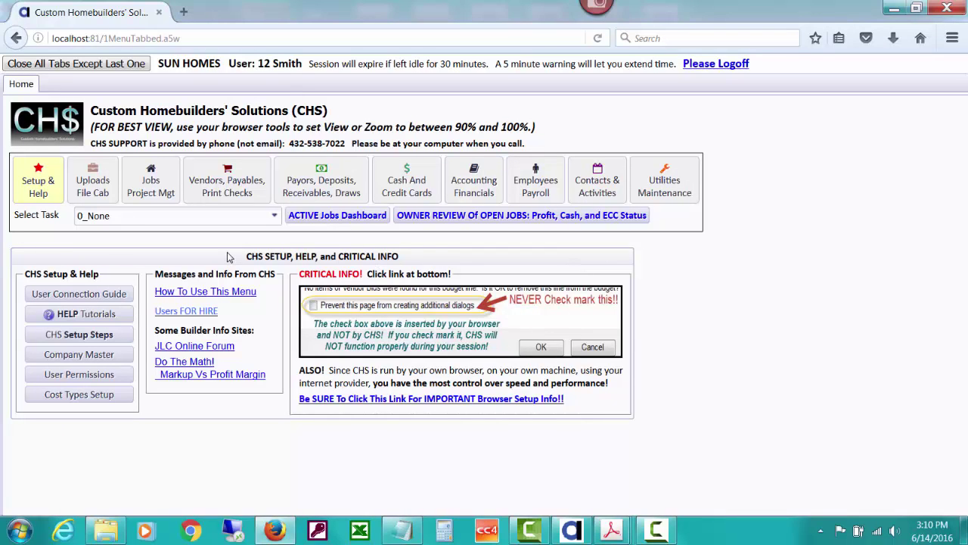
From Jobs Project Mgt, open Jobs List and Setup and apply the Active filter showing 6 jobs
click(168, 194)
click(114, 299)
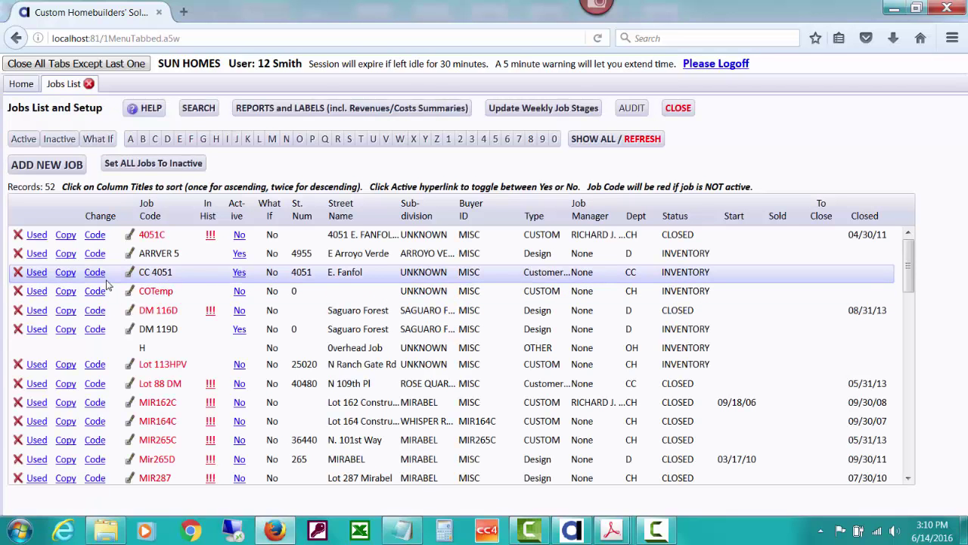
click(27, 140)
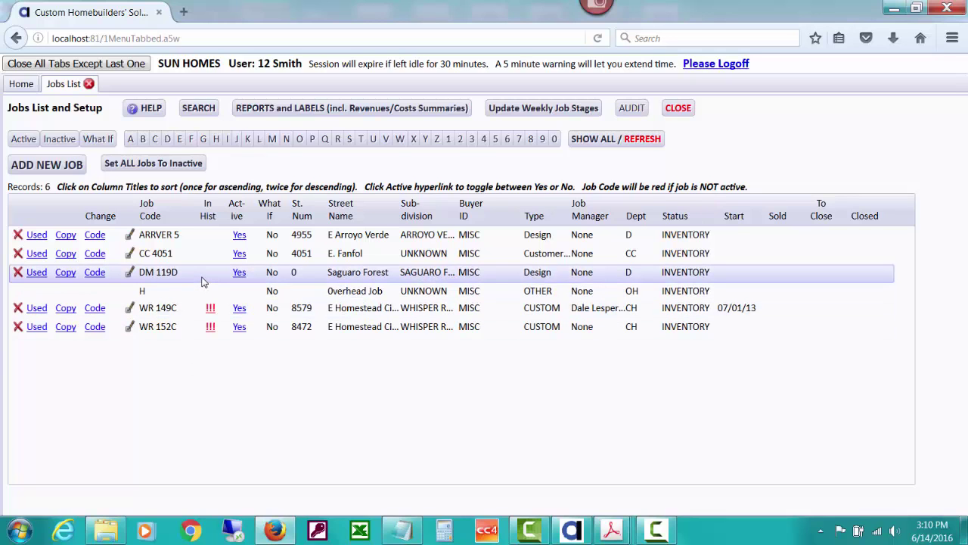
Review DM 119D's Actual Job Costs, now 49 records including restored entries, then close the costs window
click(36, 273)
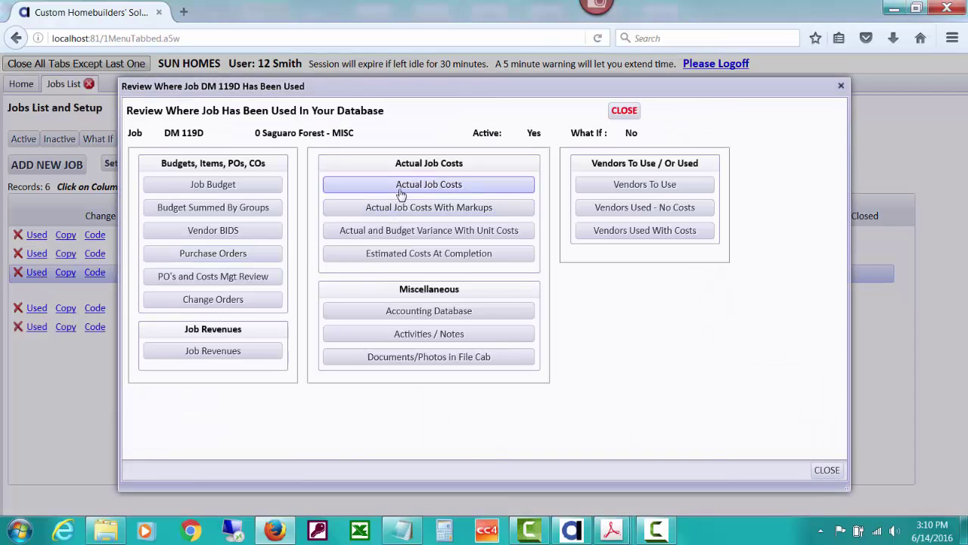
click(400, 188)
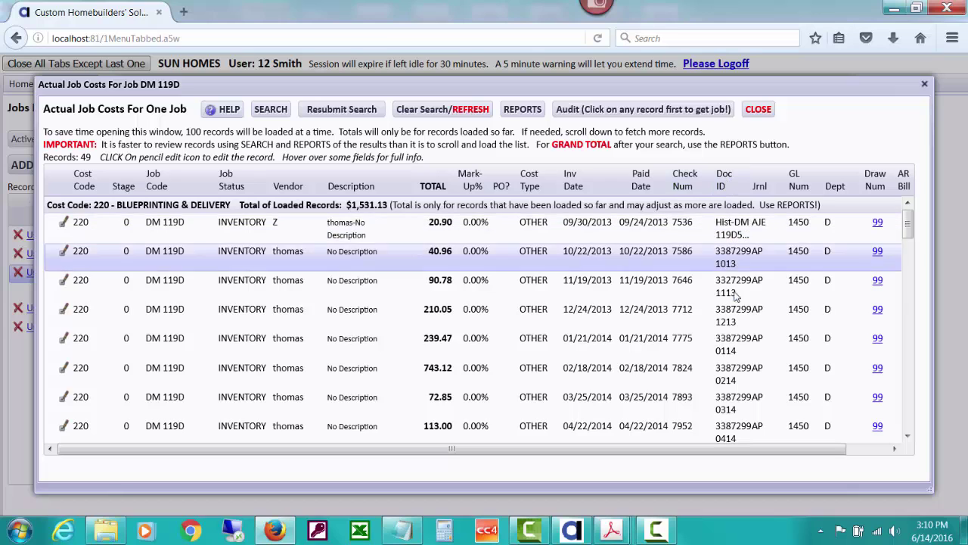
drag(909, 224, 910, 285)
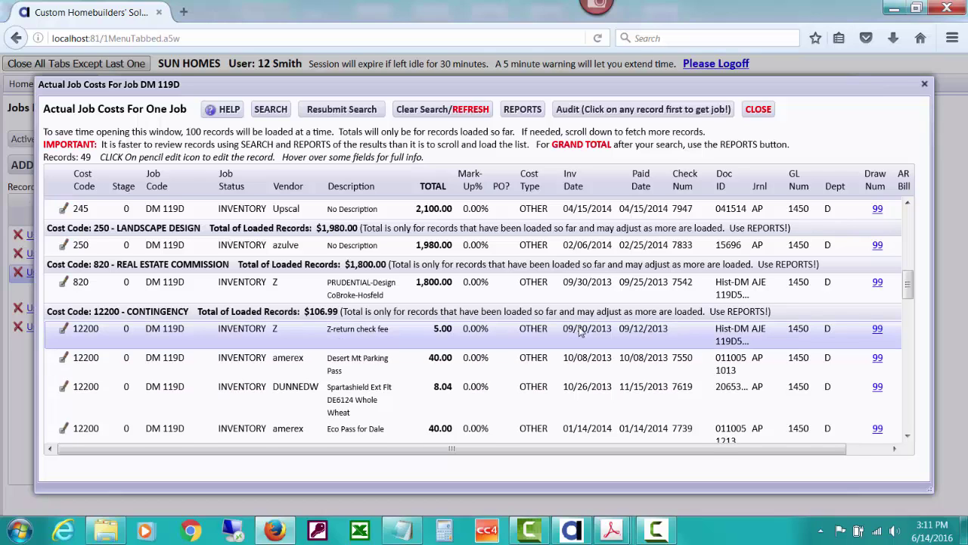
click(769, 111)
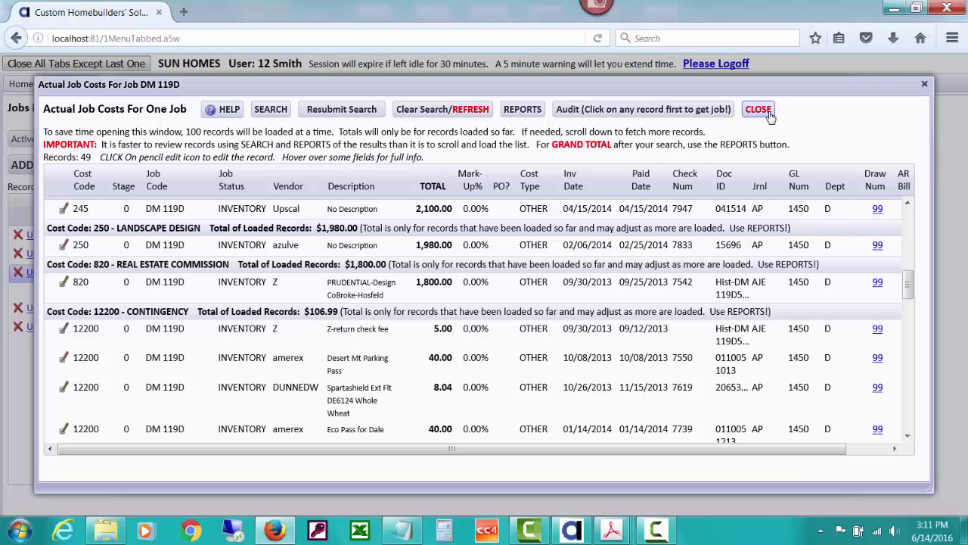
click(758, 110)
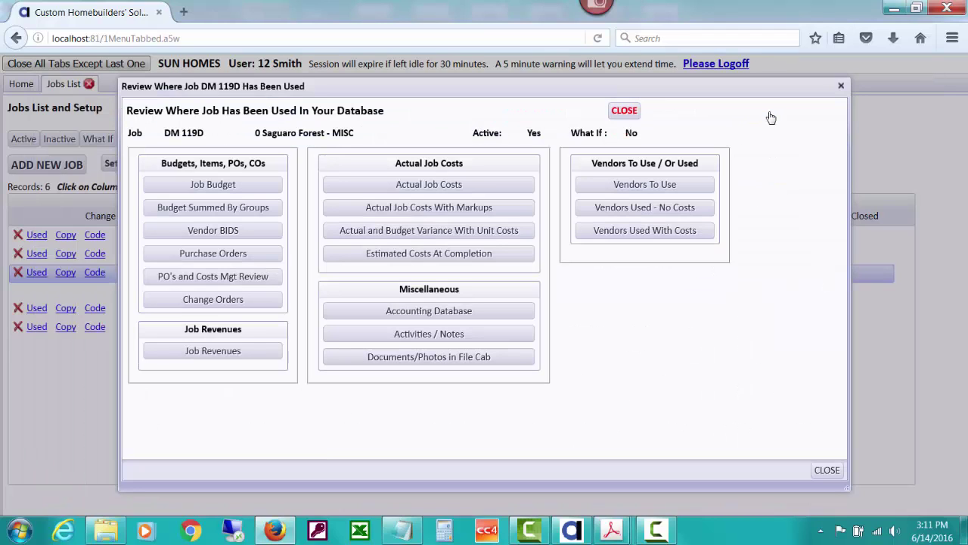
Close the job usage review and the Jobs List to get back to the Home page
click(633, 111)
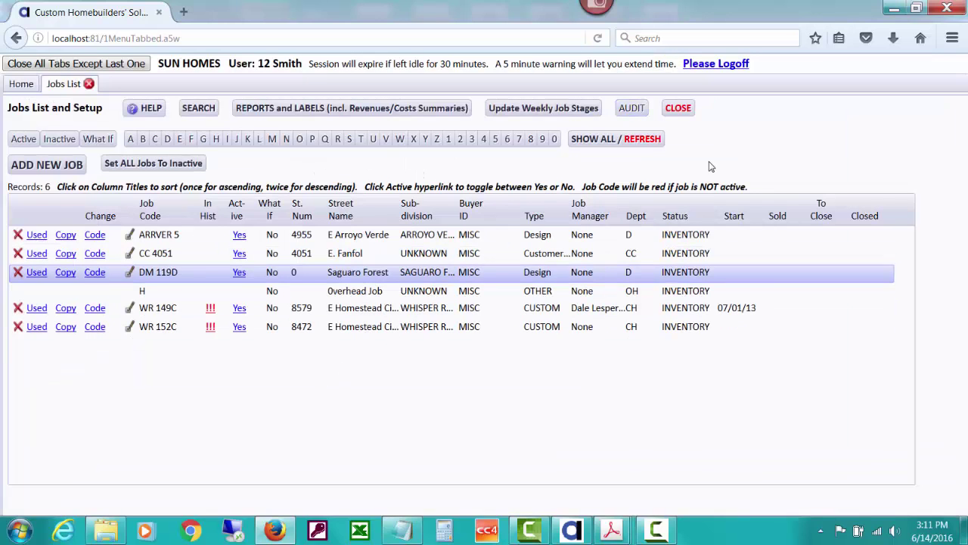
click(679, 108)
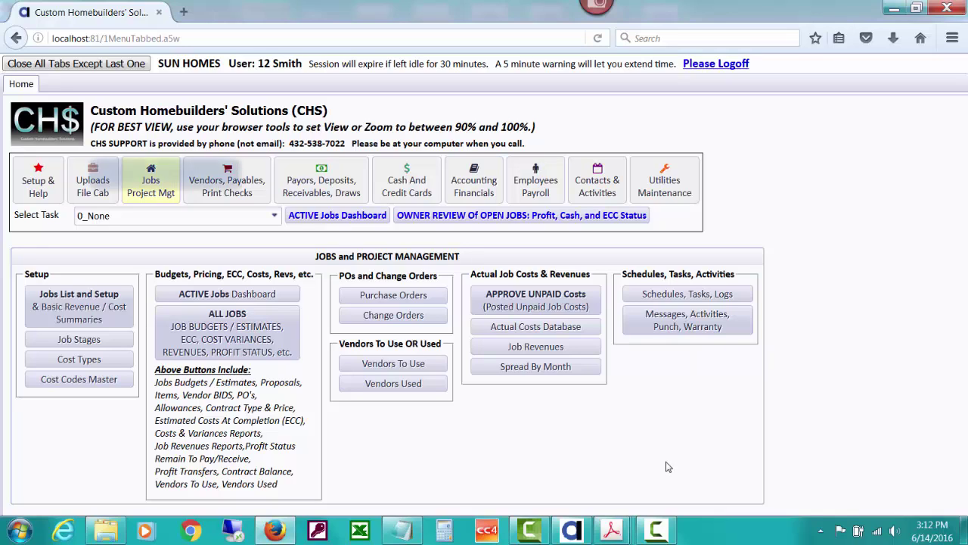
click(657, 530)
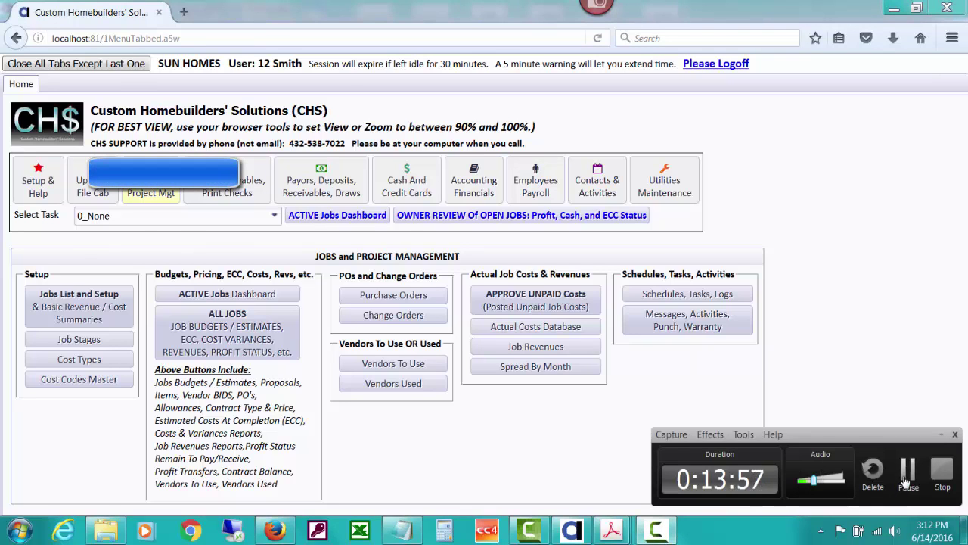
Open the ARCHIVE_2013_SUN HOMES database from the User Login page
click(905, 482)
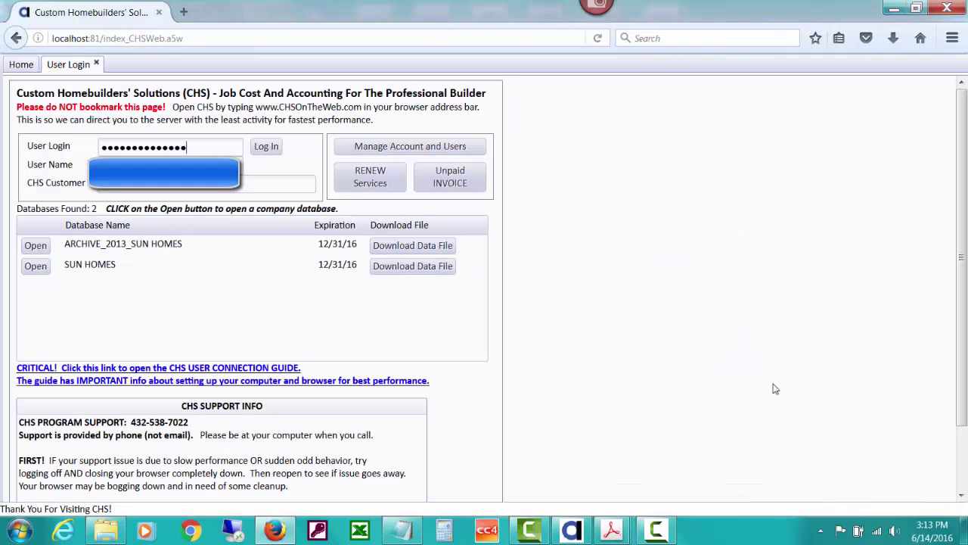
click(45, 245)
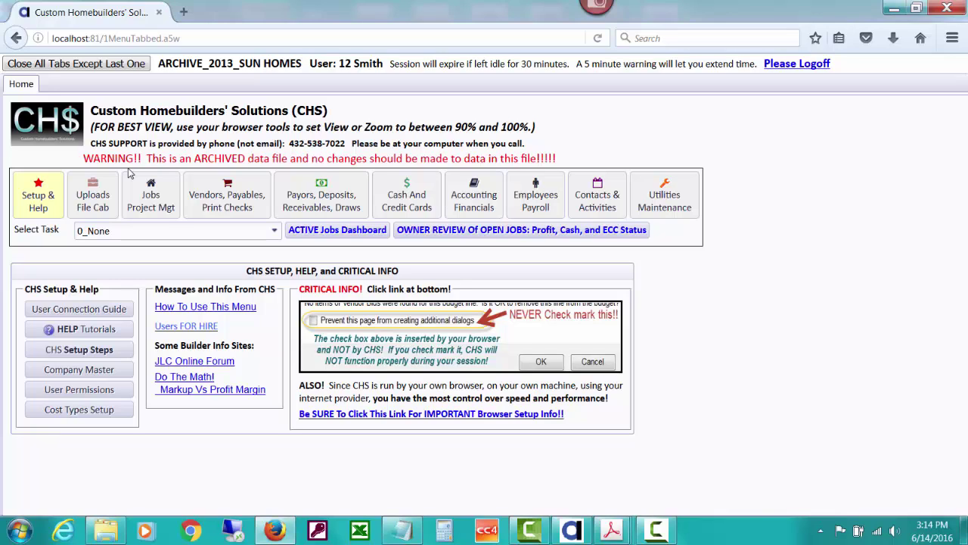
Log off the archive, leave the page, and reopen the live SUN HOMES database
click(785, 65)
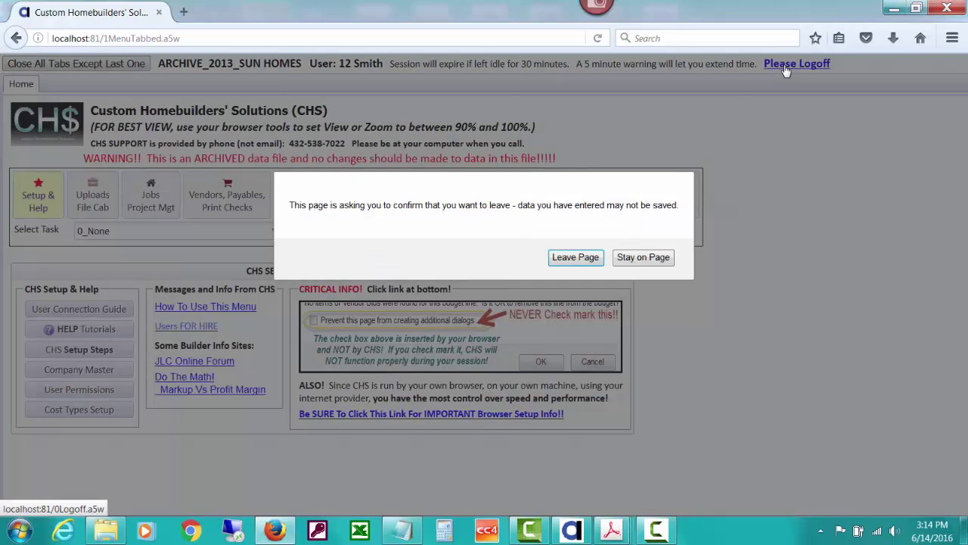
click(596, 258)
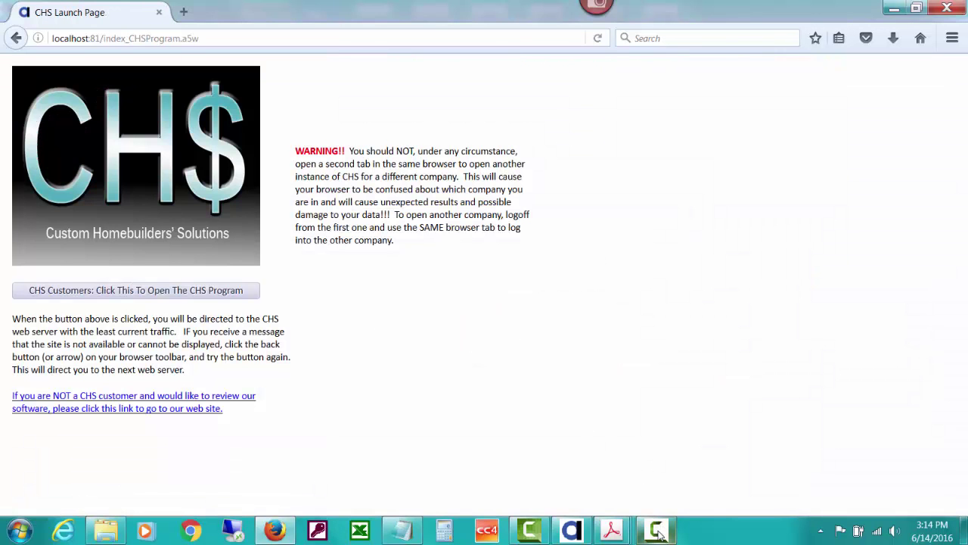
click(657, 526)
click(907, 481)
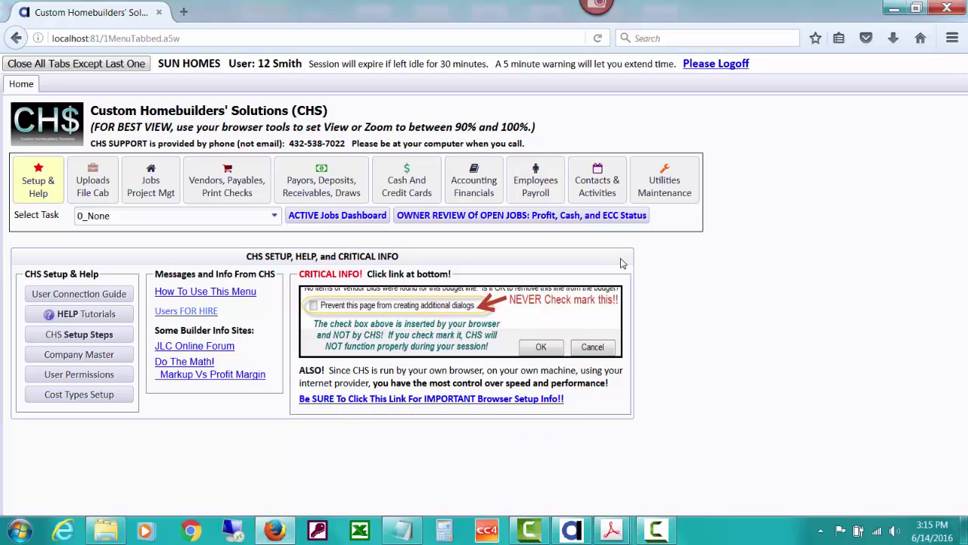
Go to Accounting Financials and open Accounting Database / General Ledgers
click(462, 197)
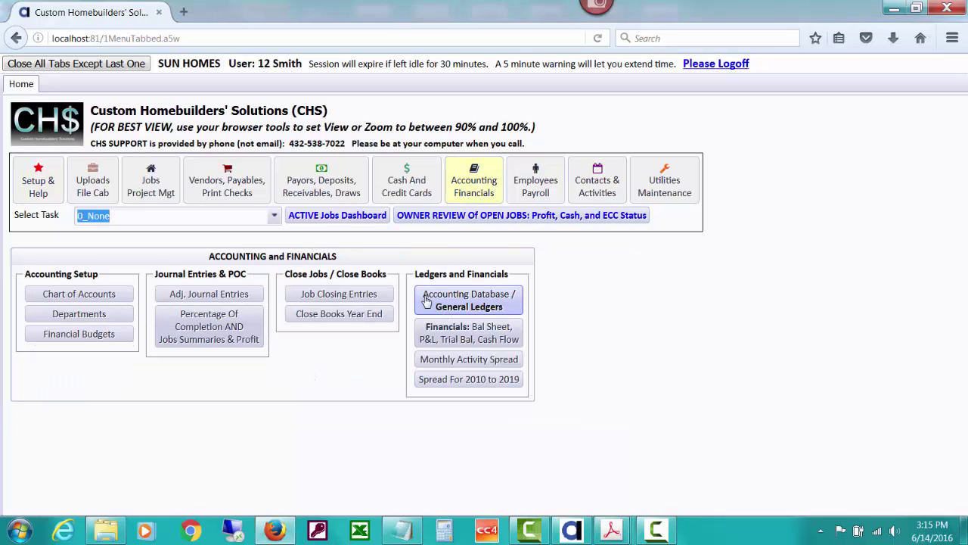
click(485, 304)
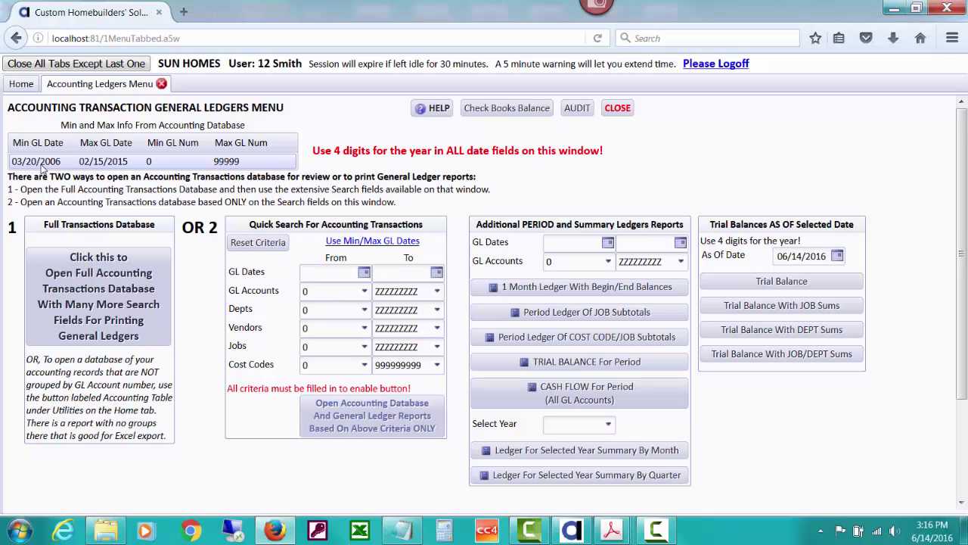
Open the full accounting transactions database and scroll through the 6,878 ledger records
click(107, 287)
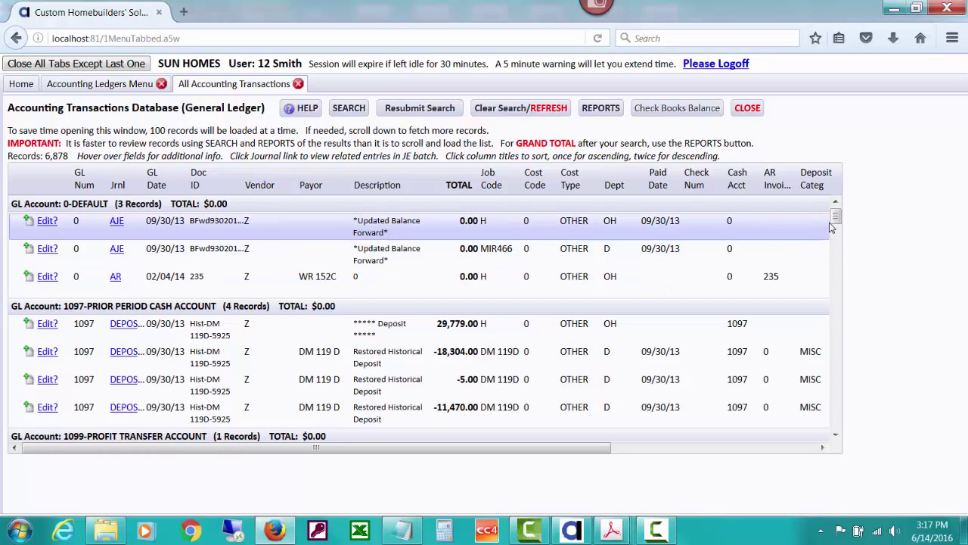
drag(836, 219, 840, 234)
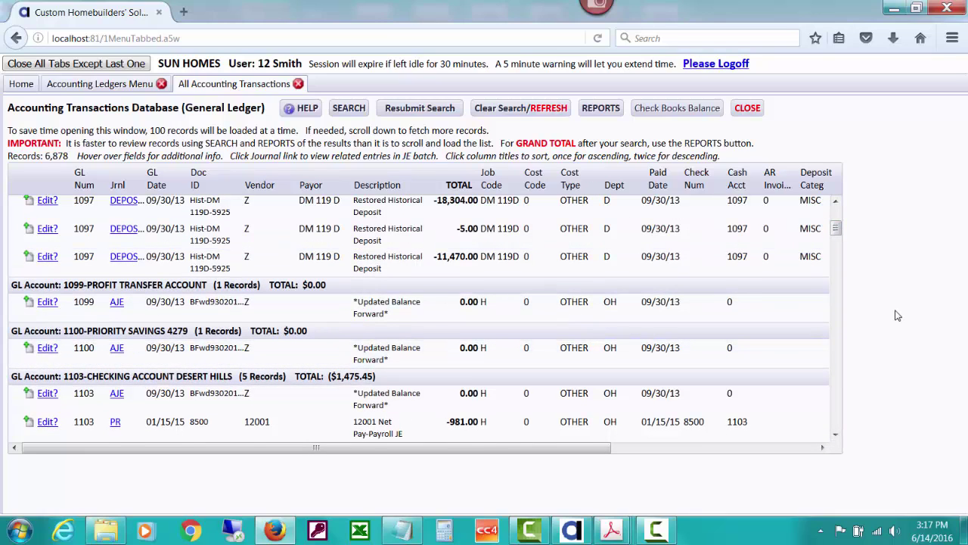
drag(835, 227, 837, 241)
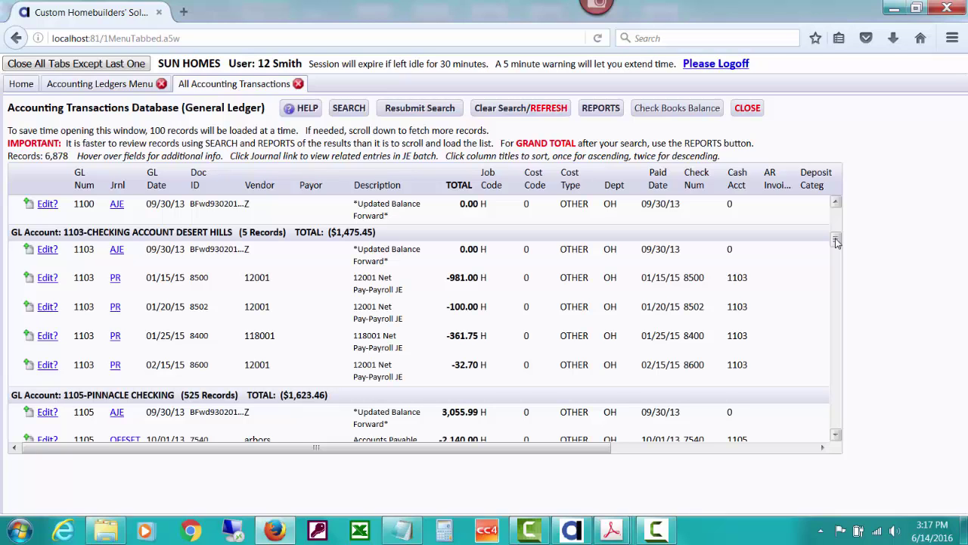
drag(836, 241, 835, 254)
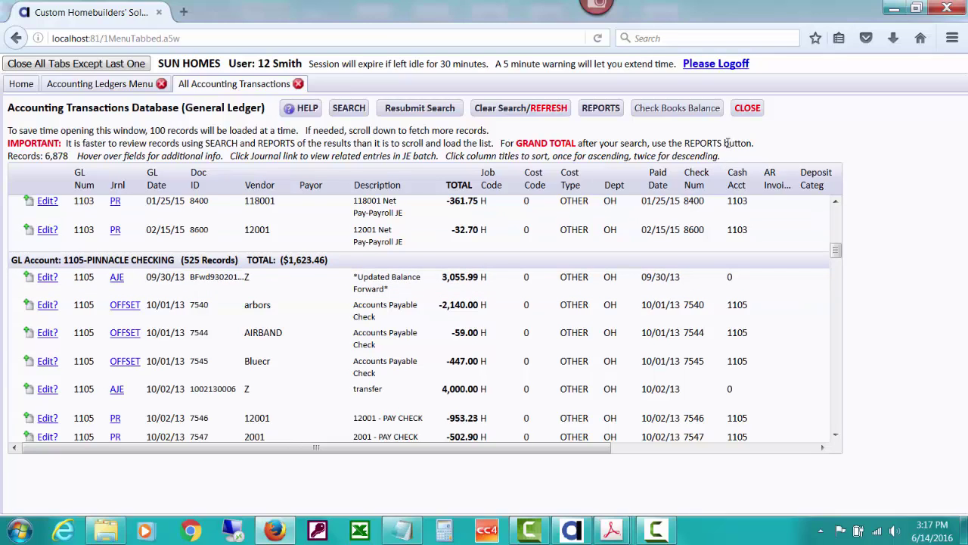
drag(836, 250, 837, 217)
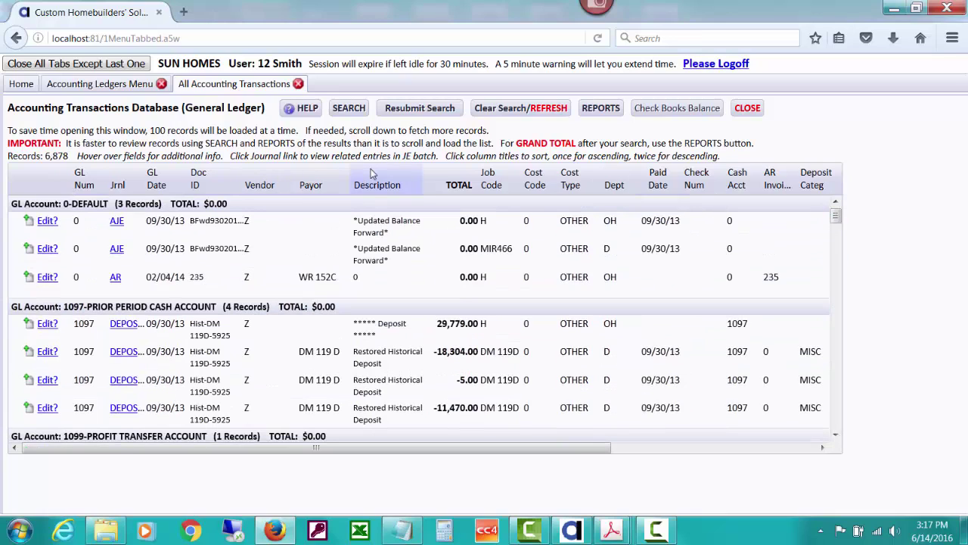
Close the ledger windows and open the ALL JOBS budgets list under Jobs Project Mgt
click(757, 108)
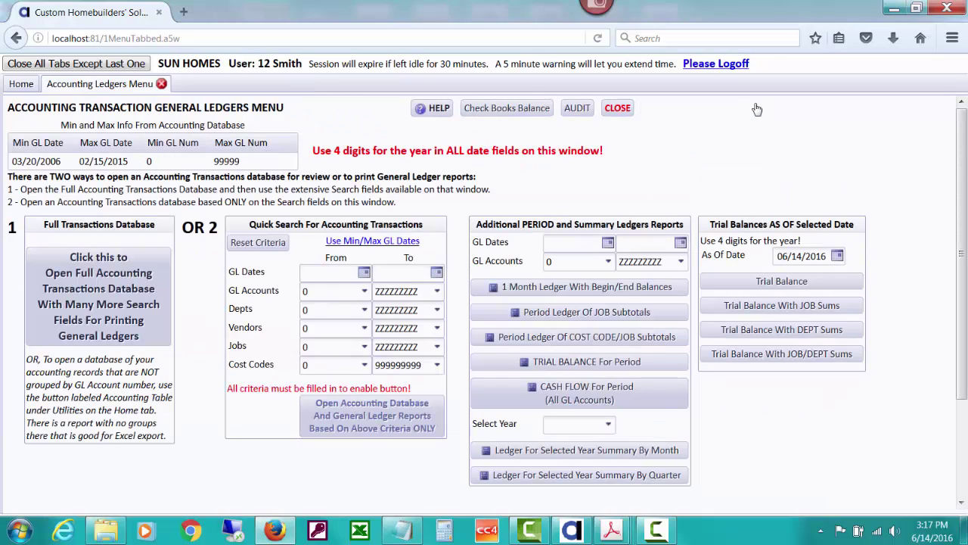
click(613, 111)
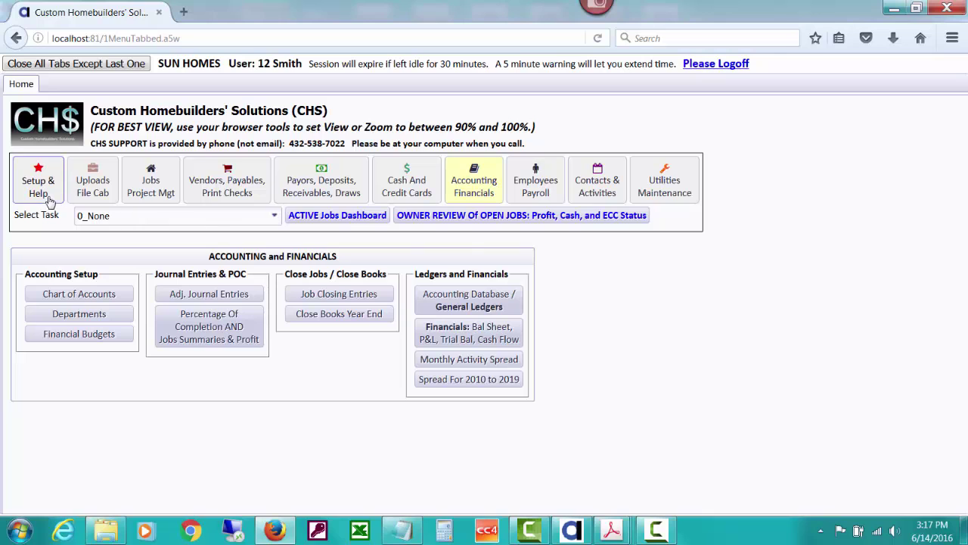
click(148, 195)
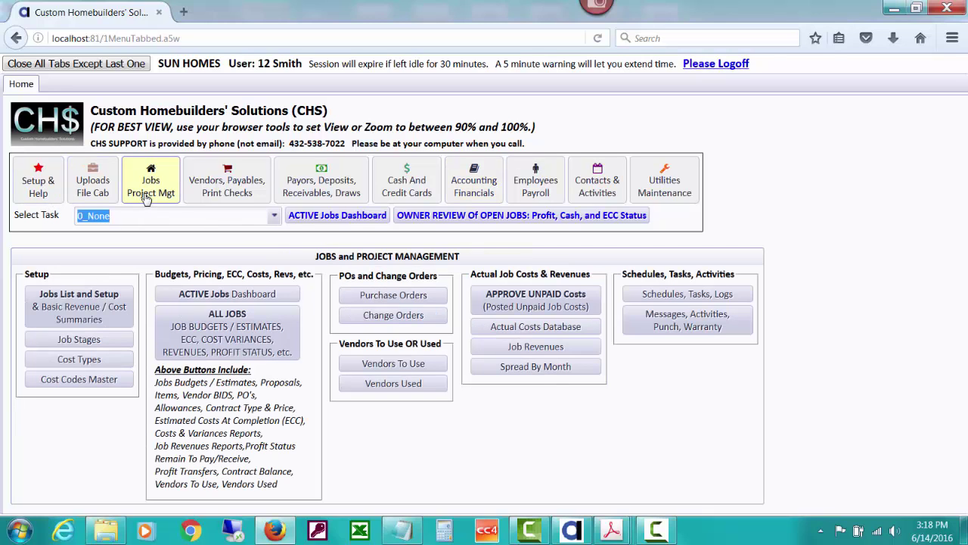
click(194, 318)
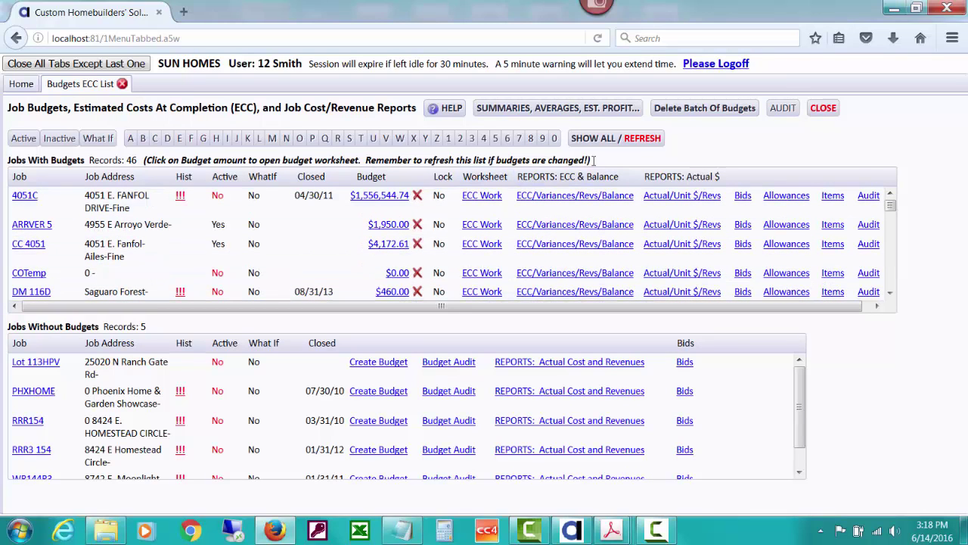
click(690, 110)
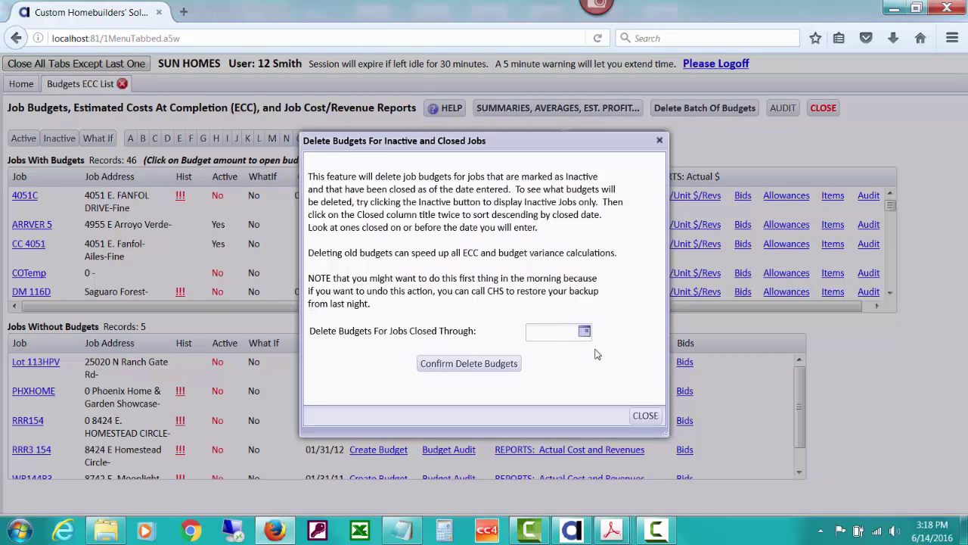
click(639, 418)
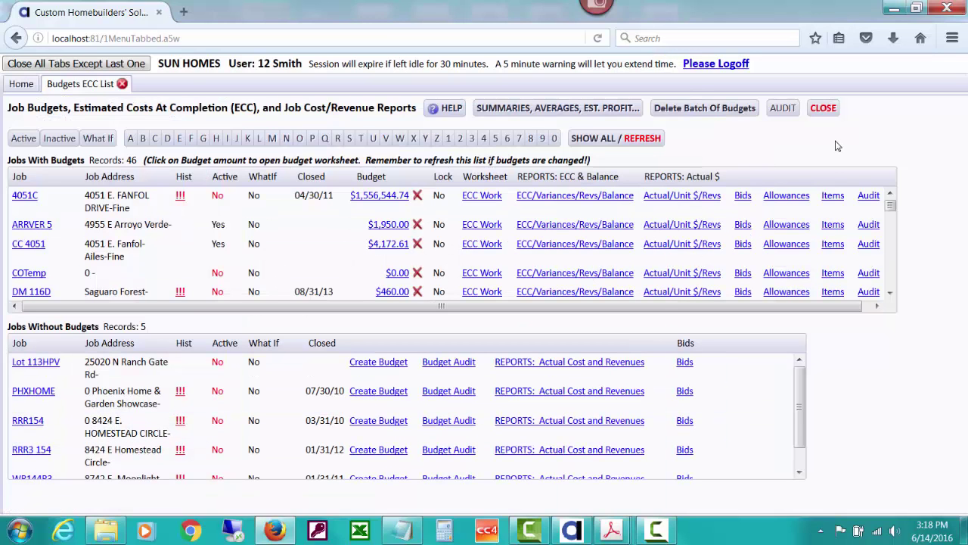